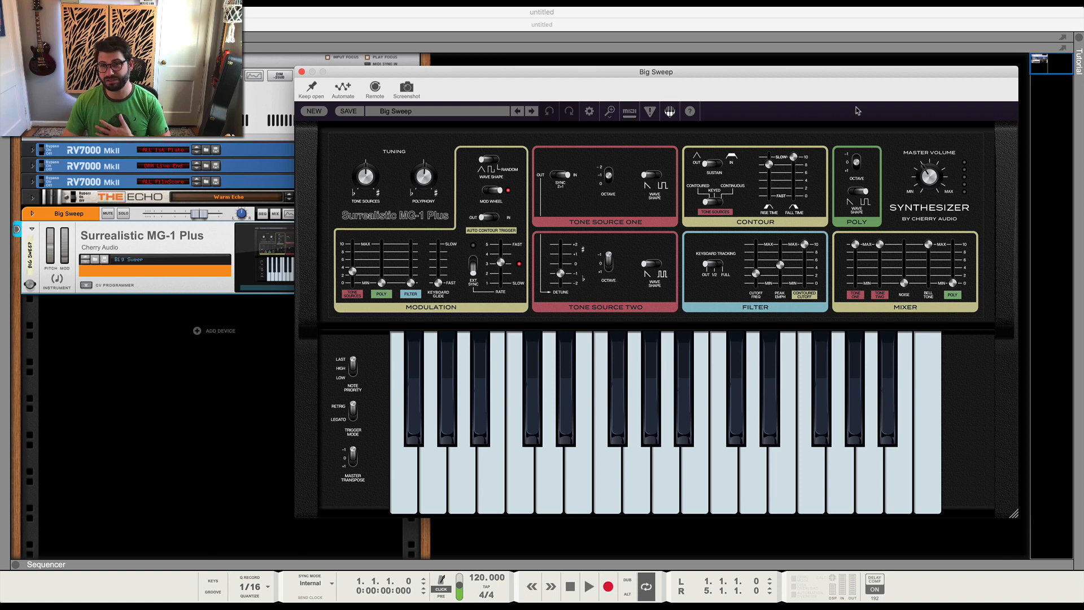
- Move the synthesizer window closer to the rack and load the Brass Lead preset to audition it
drag(798, 80, 698, 69)
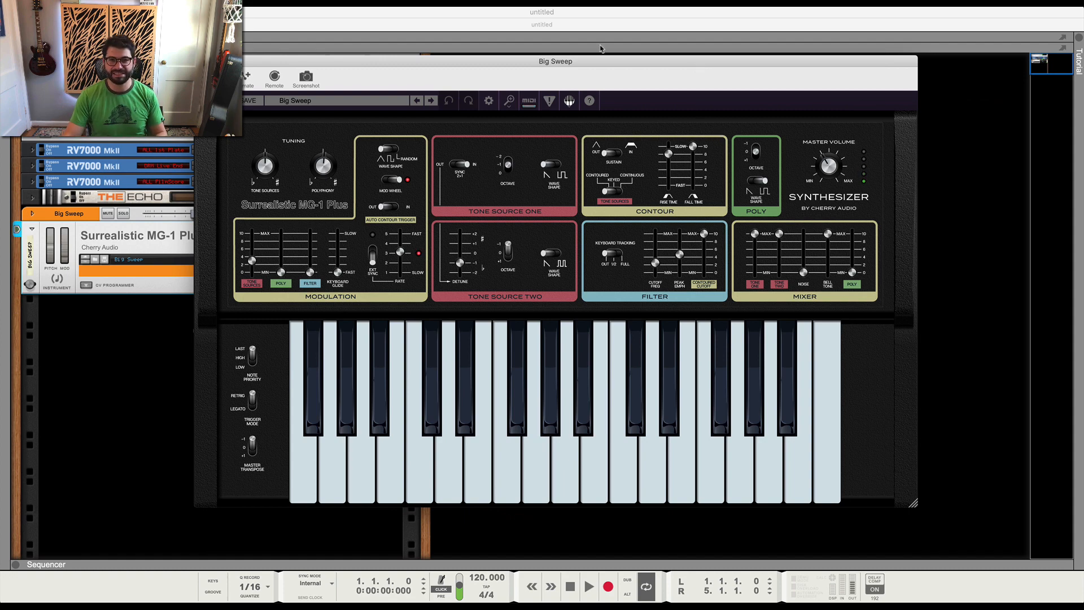
click(356, 100)
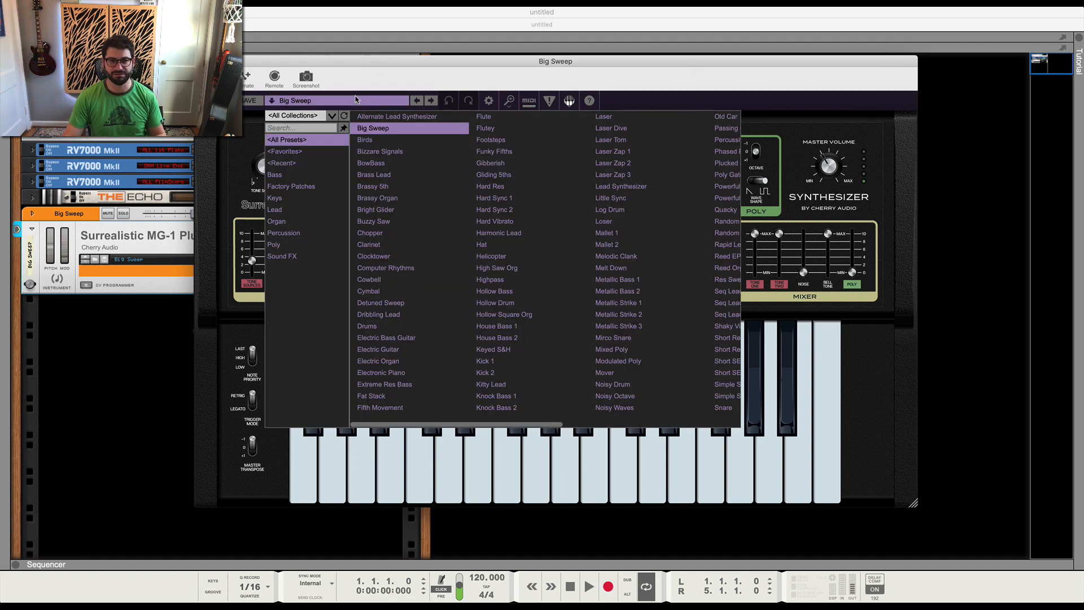
click(412, 179)
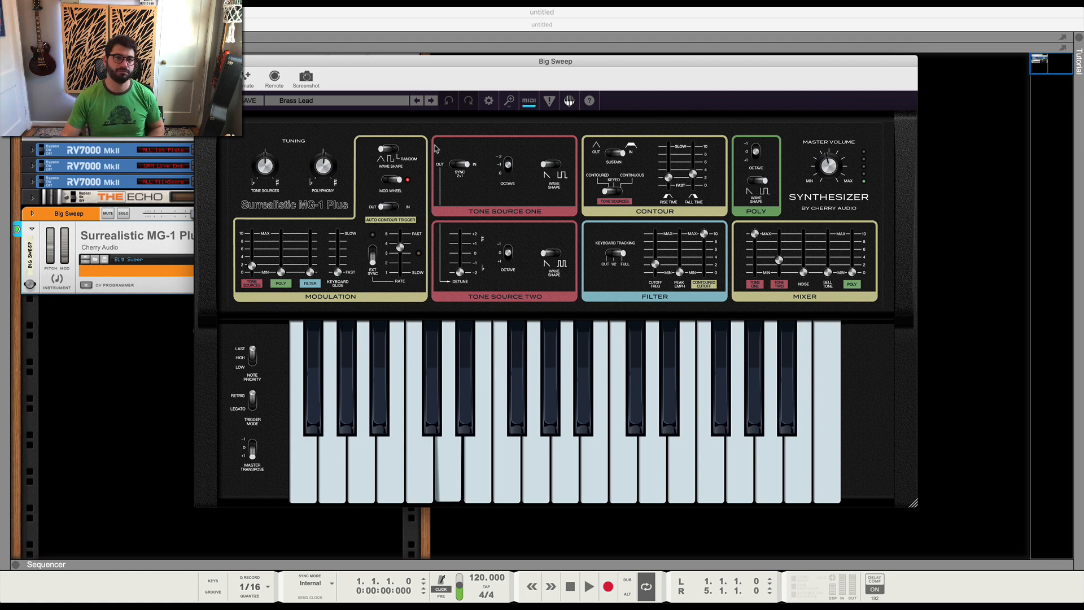
- Audition the Chopper, Computer Rhythms and Dribbling Lead presets one after another
click(357, 100)
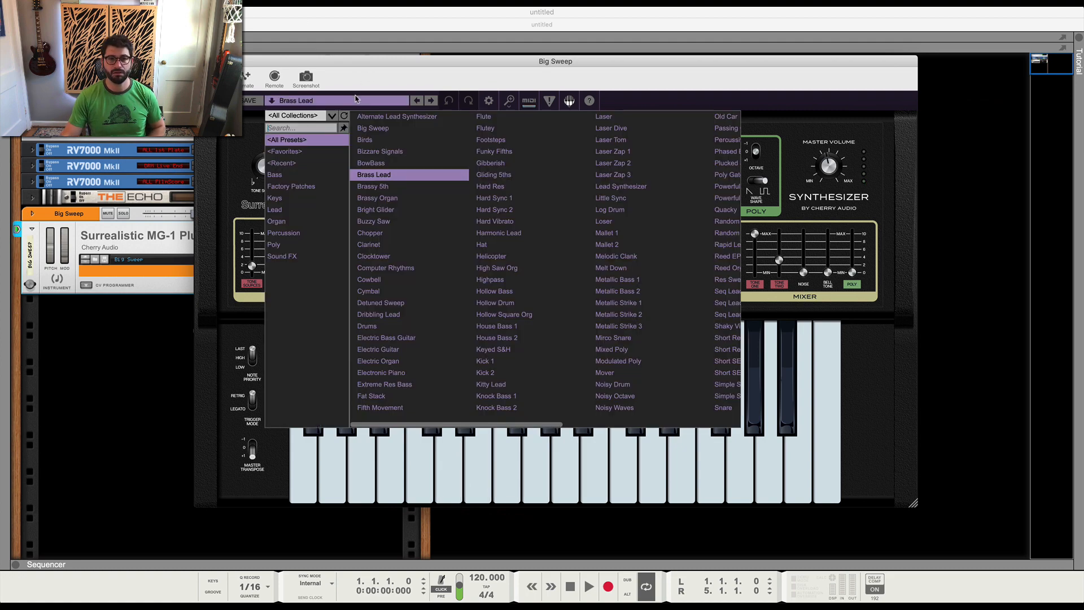
click(409, 234)
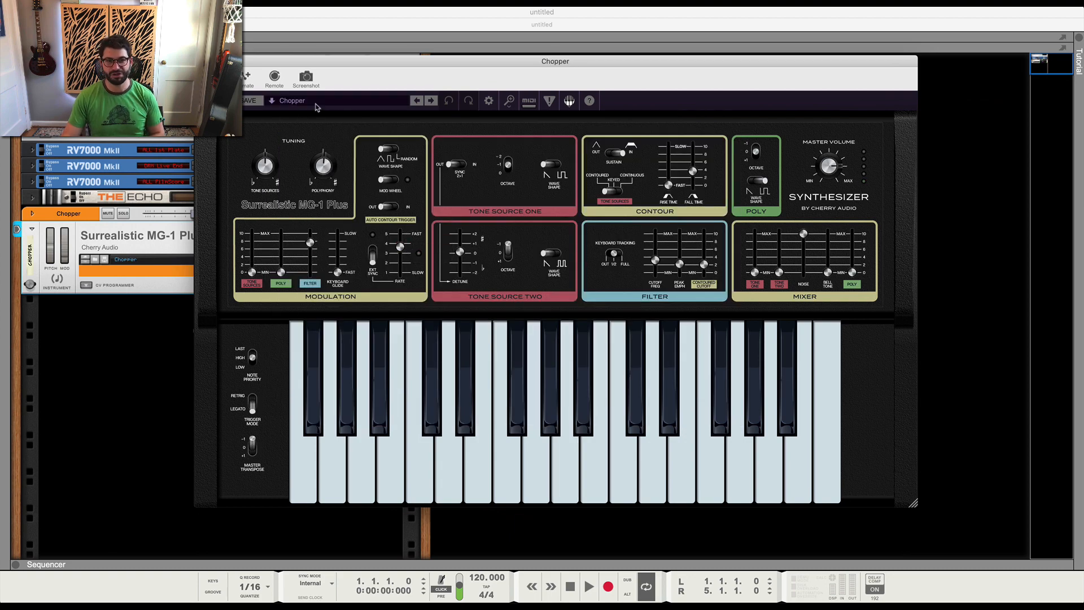
click(294, 102)
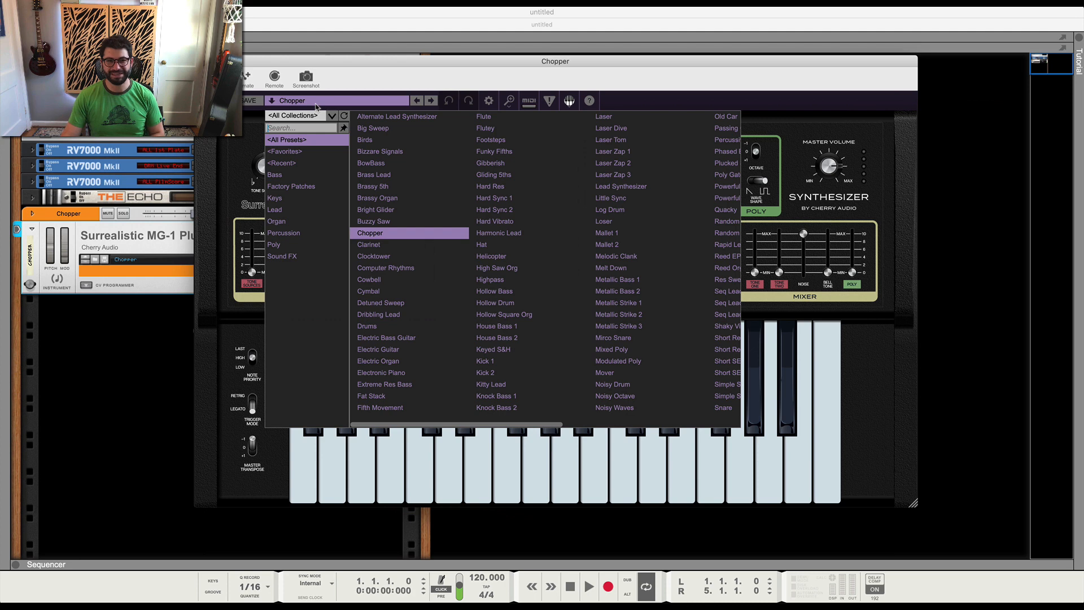
click(432, 269)
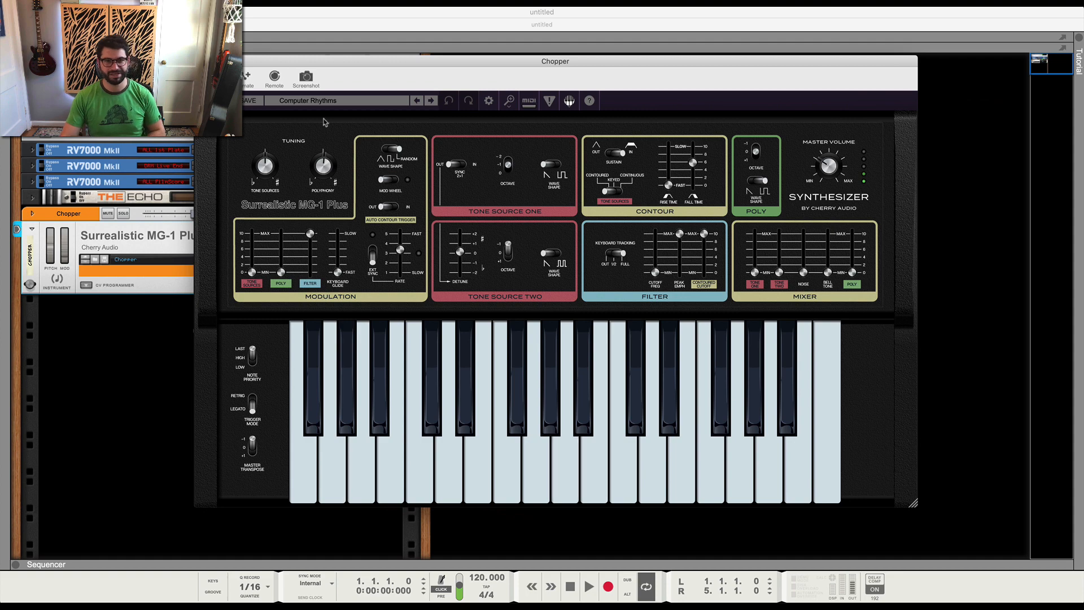
click(367, 101)
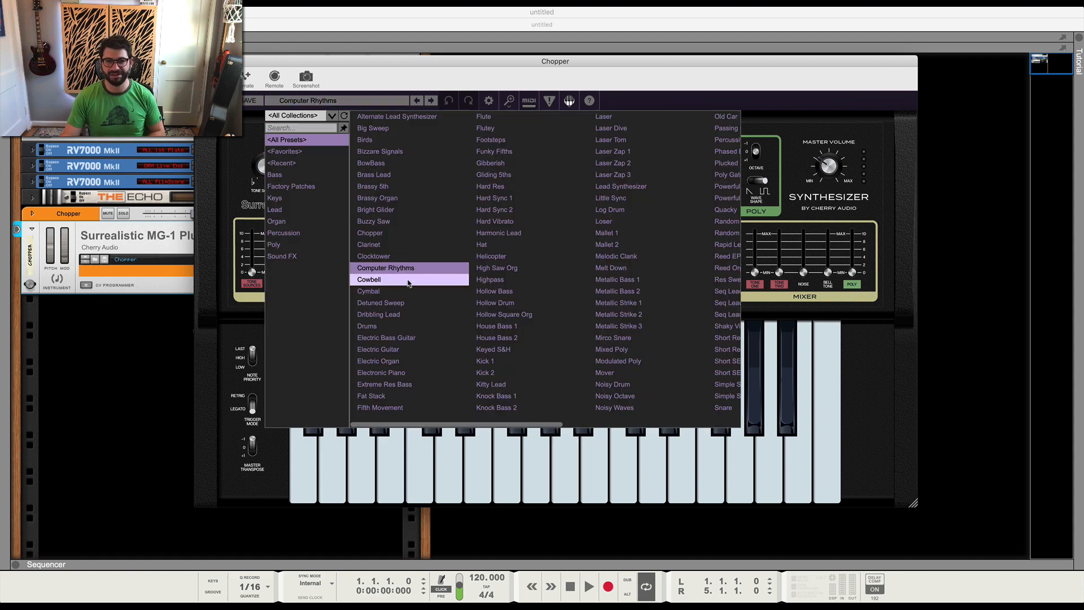
click(418, 316)
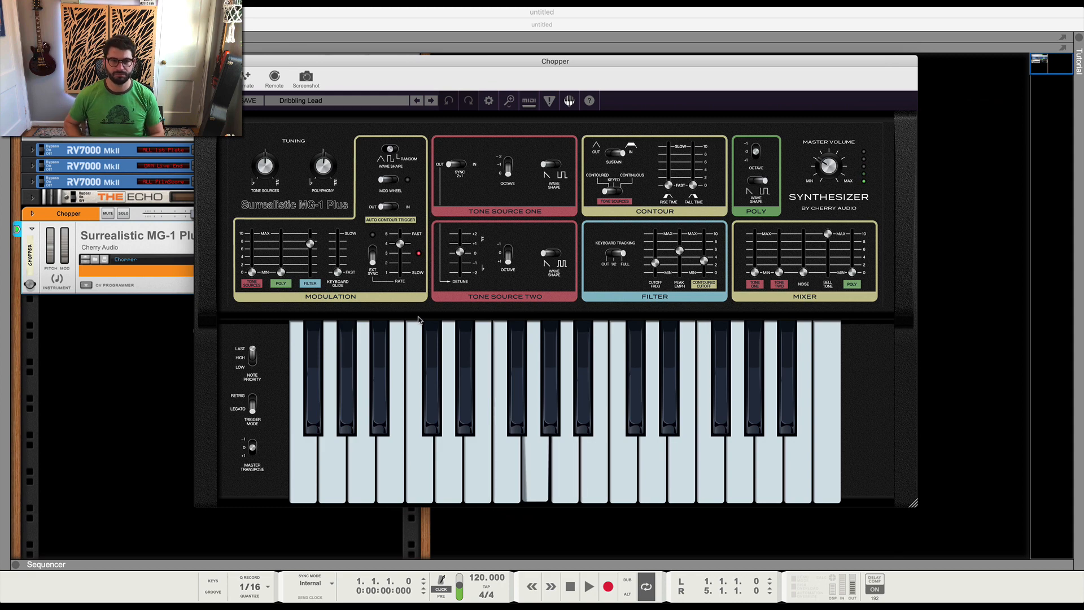
- Turn on external sync for the modulation with a slower rate, and raise the mixer's Poly level to 10
click(372, 254)
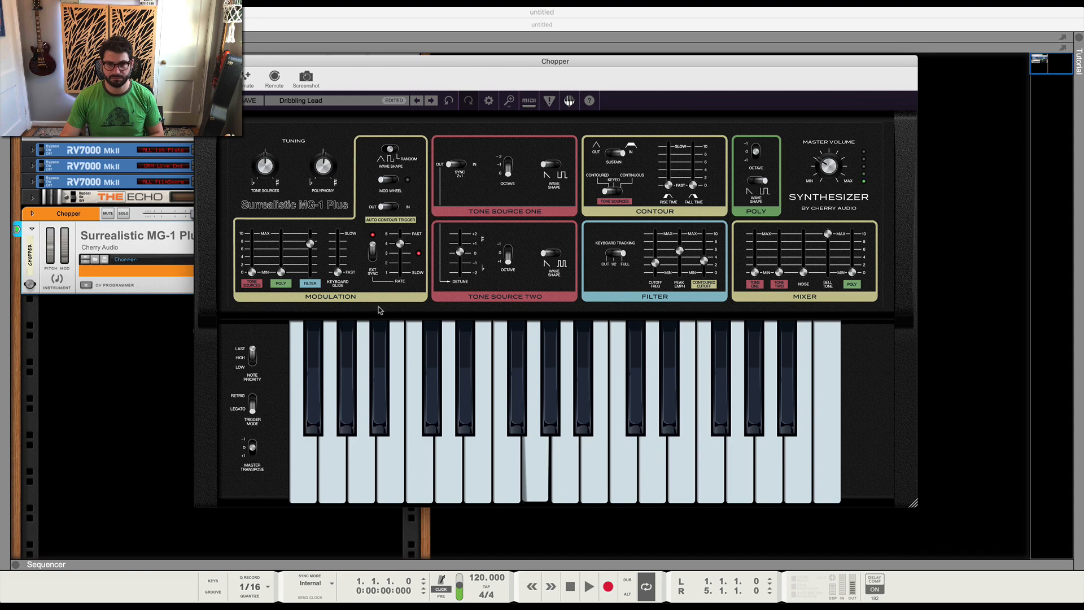
click(399, 258)
drag(398, 259, 399, 261)
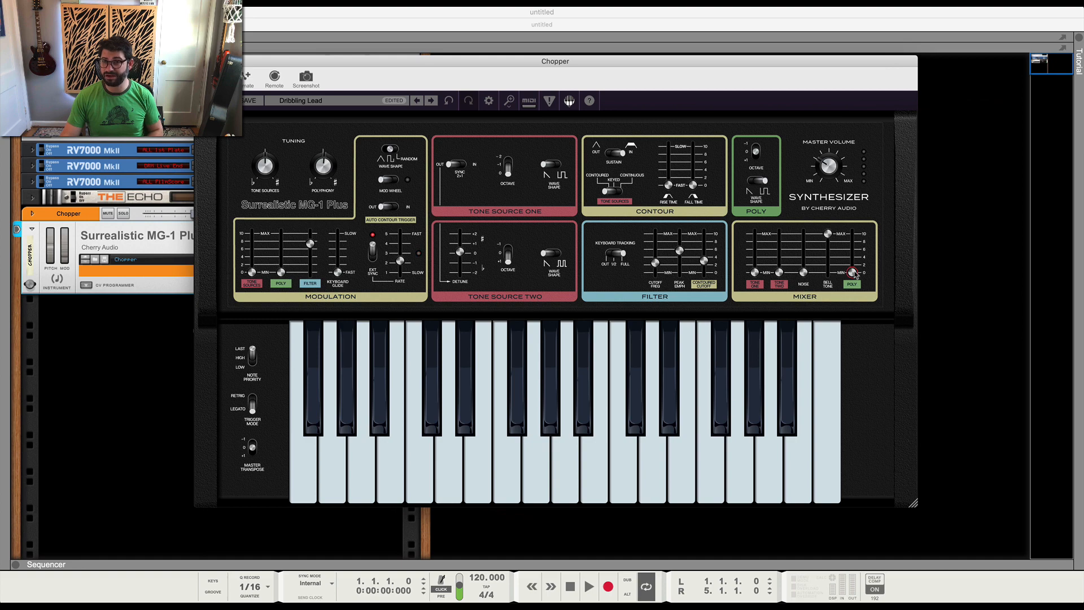
drag(852, 272, 853, 233)
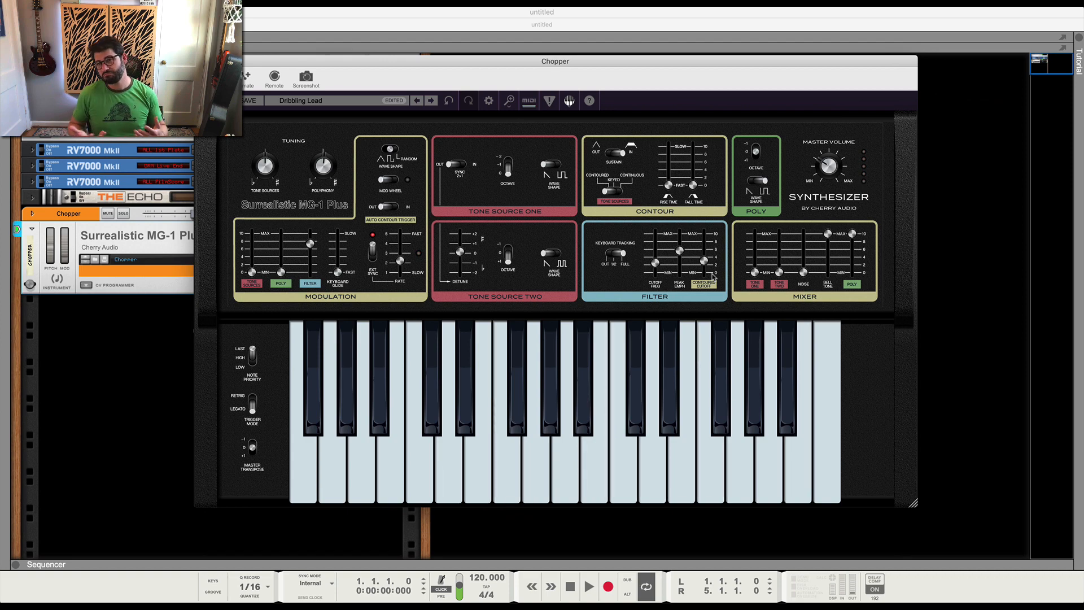
- Audition the Electric Guitar preset with a note on the keyboard, and load the Electronic Piano preset
click(323, 110)
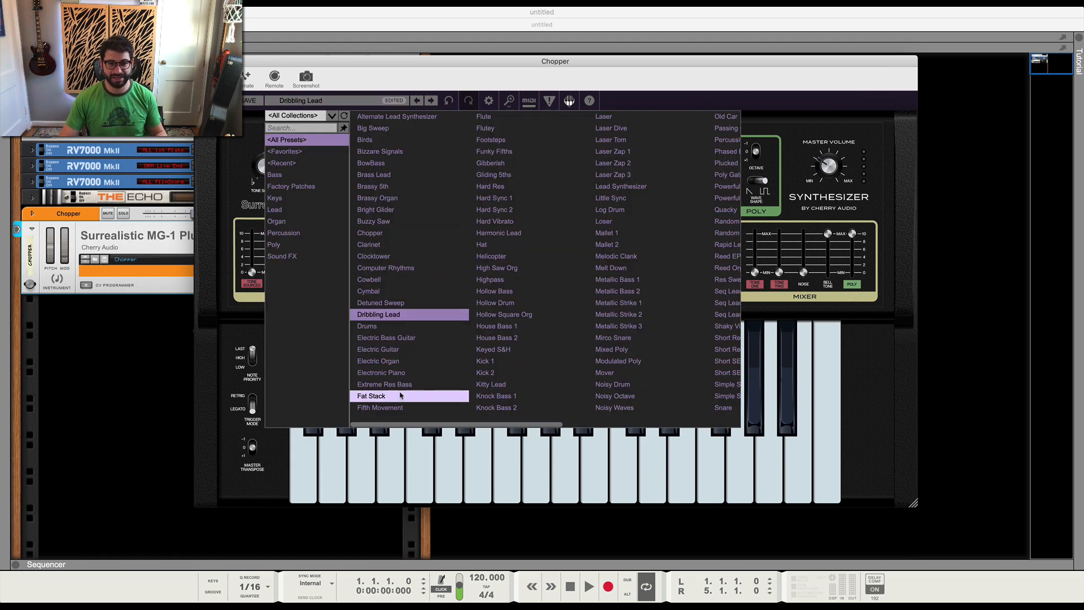
click(419, 350)
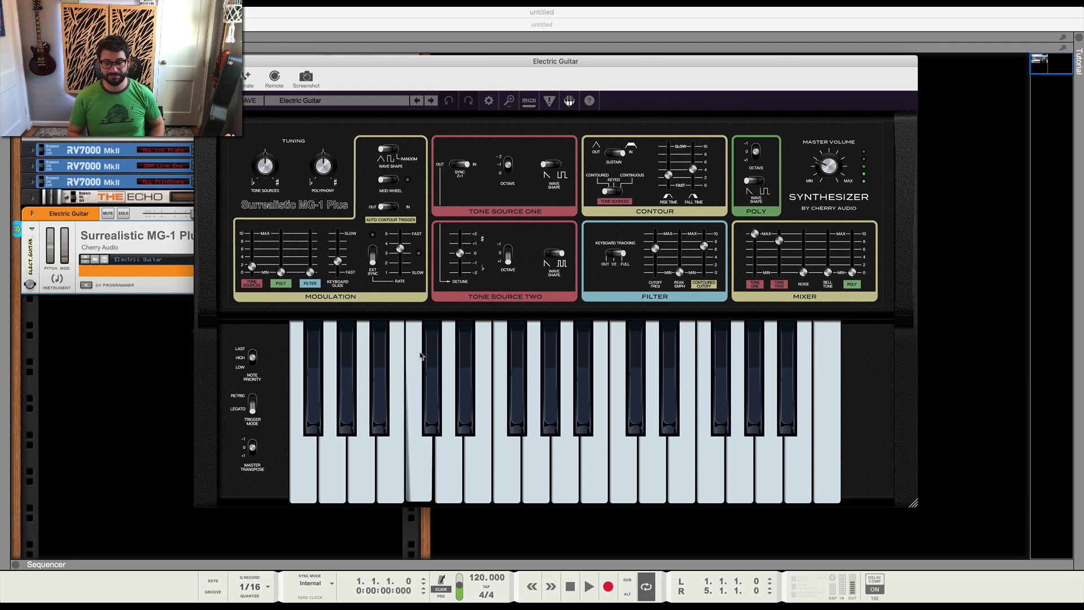
click(421, 355)
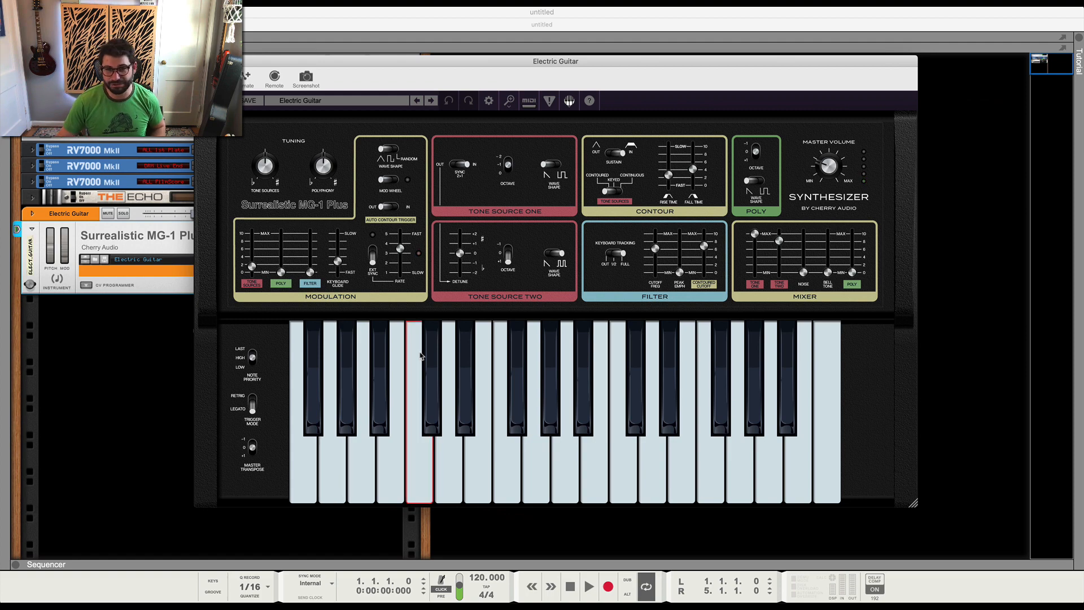
click(393, 105)
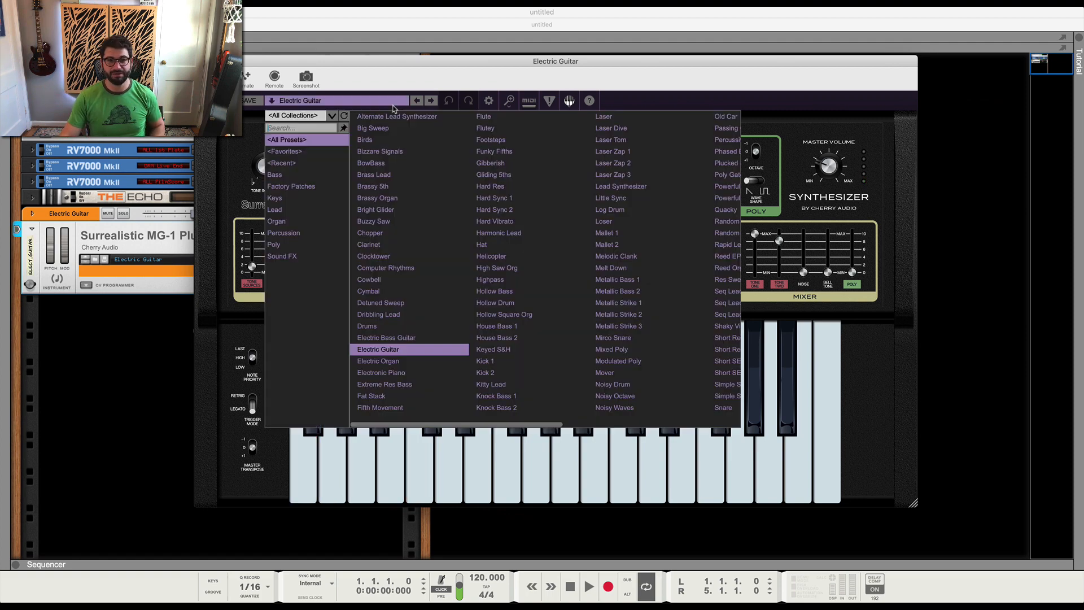
click(416, 373)
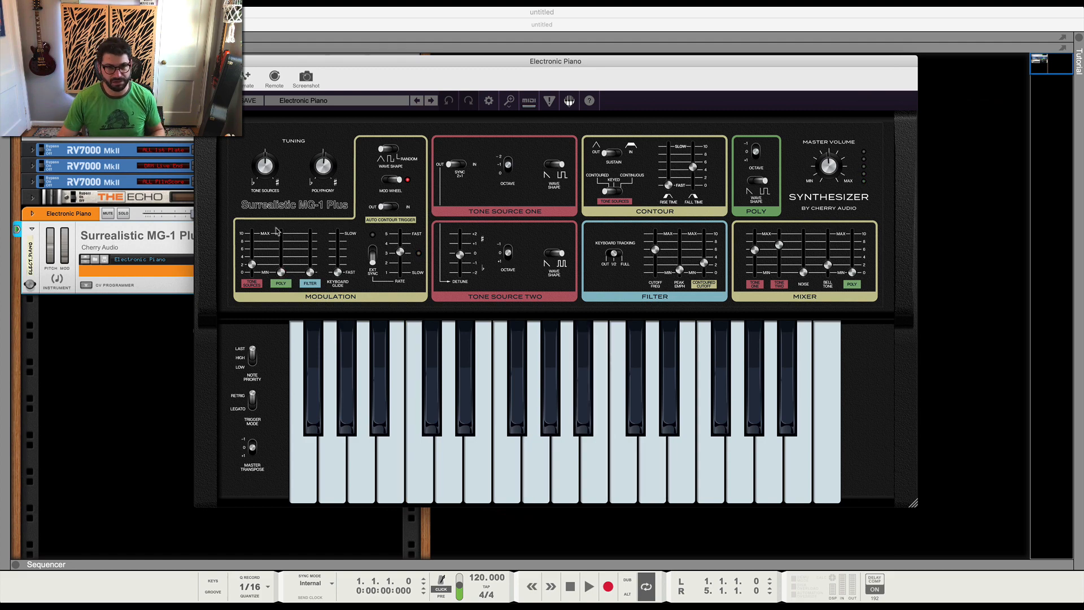
- Audition the Extreme Res Bass preset and the Flutey preset
click(339, 101)
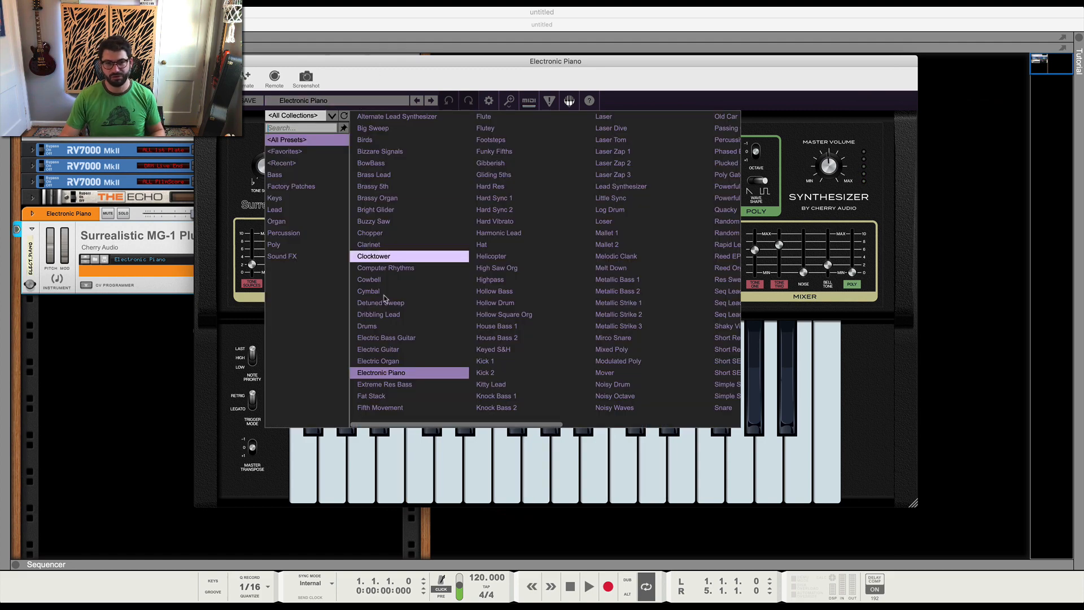
click(407, 384)
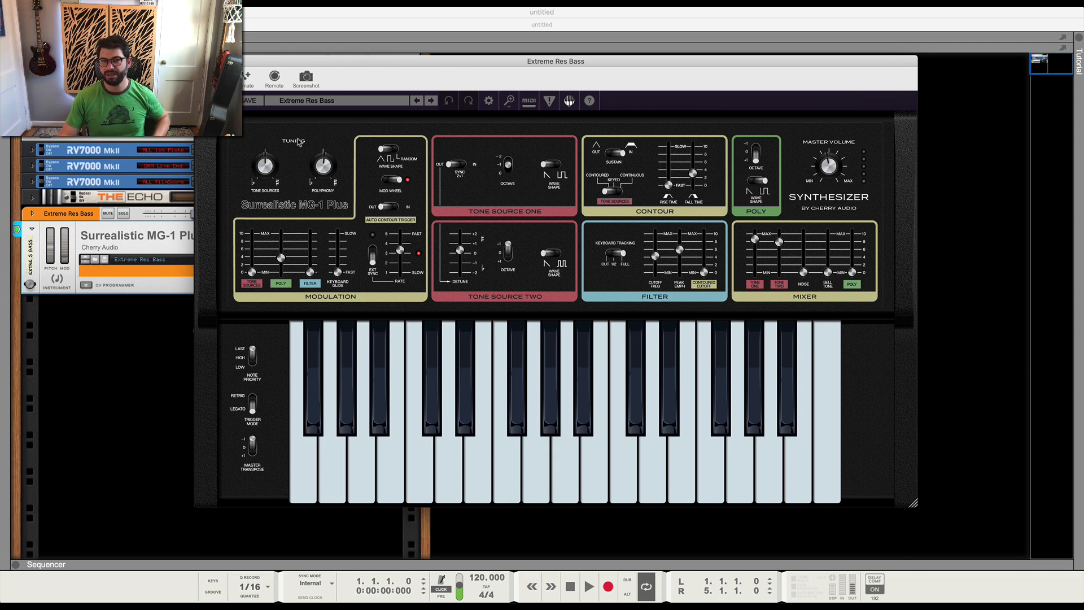
click(339, 100)
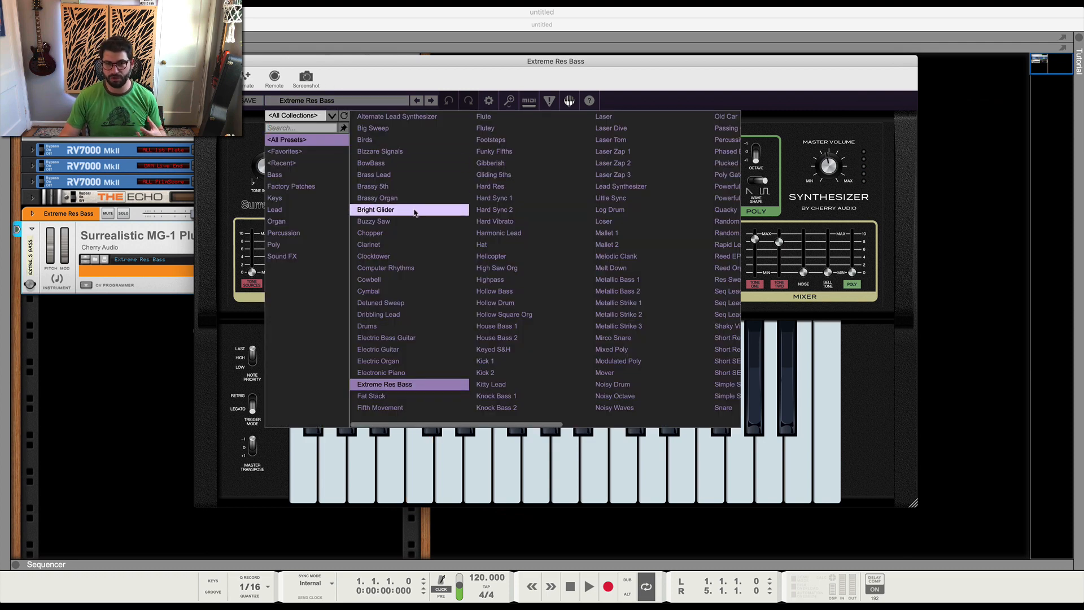
click(499, 133)
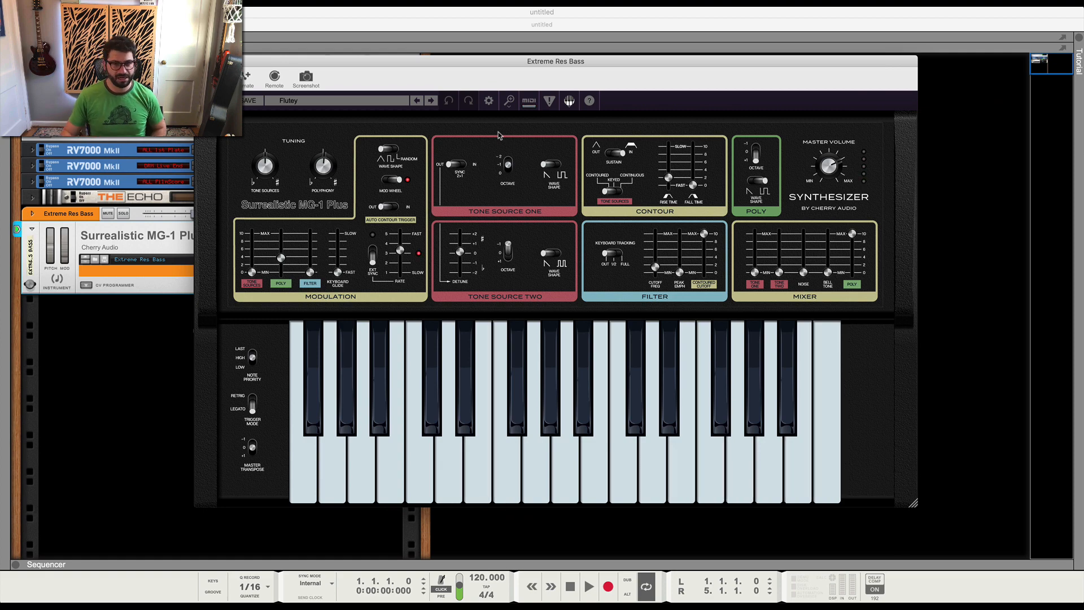
- Audition the Hard Res preset and the High Saw Org preset
click(334, 99)
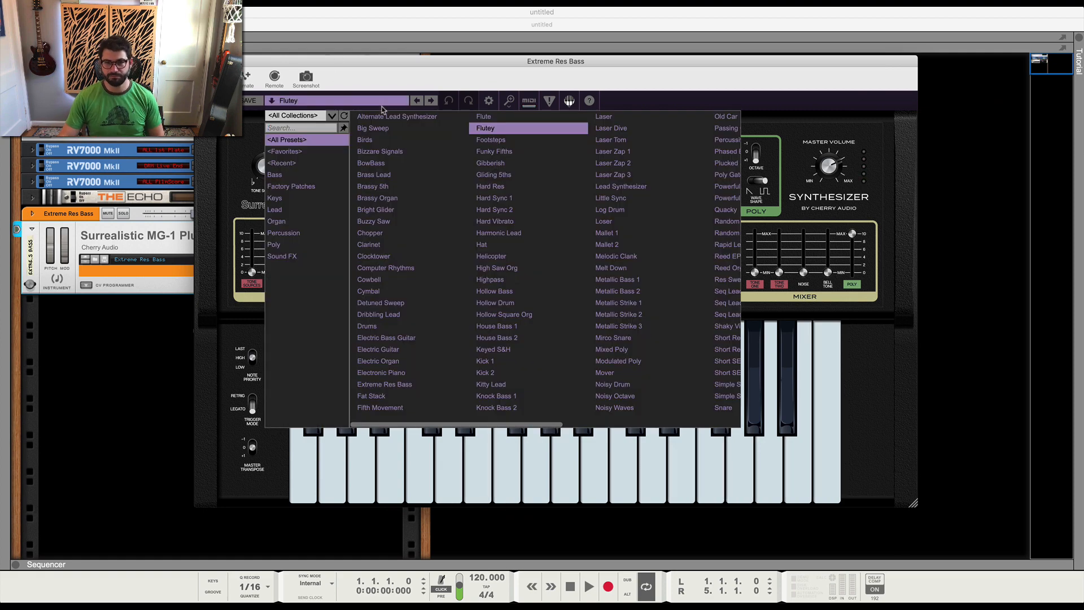
click(527, 186)
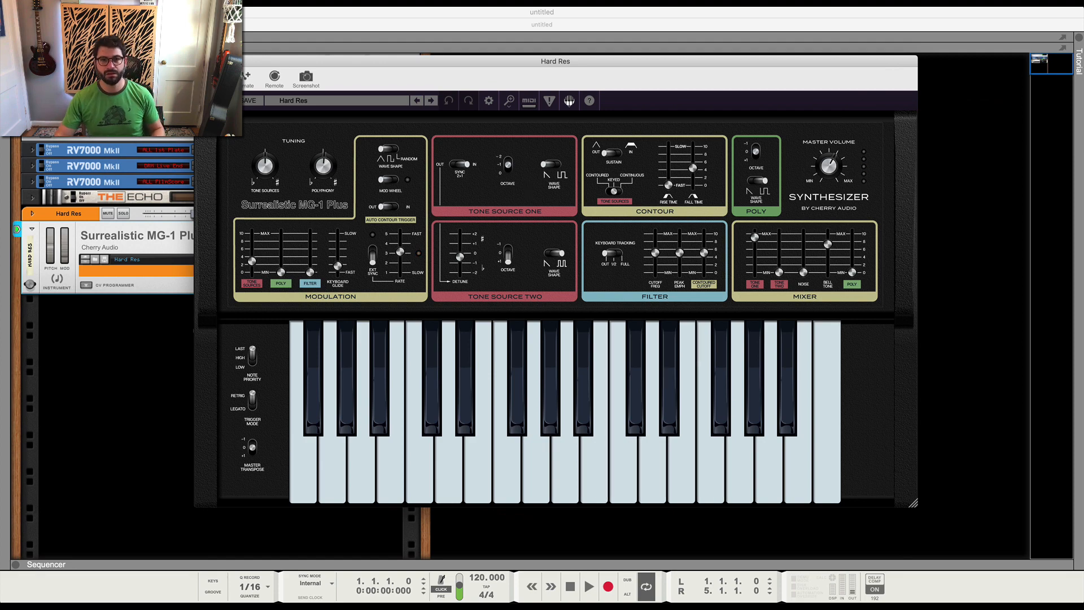
click(273, 104)
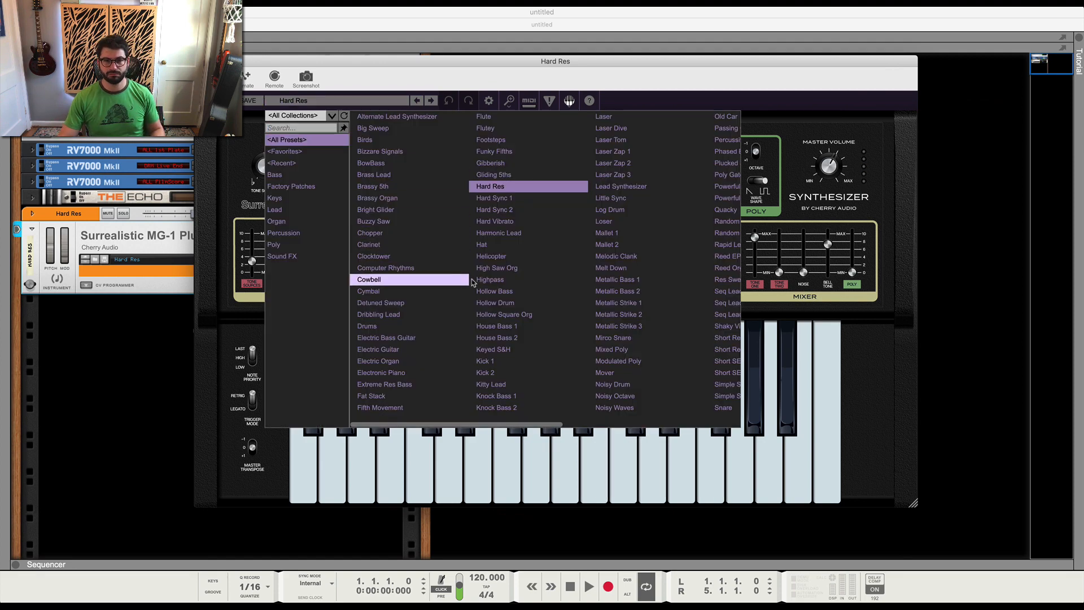
click(534, 268)
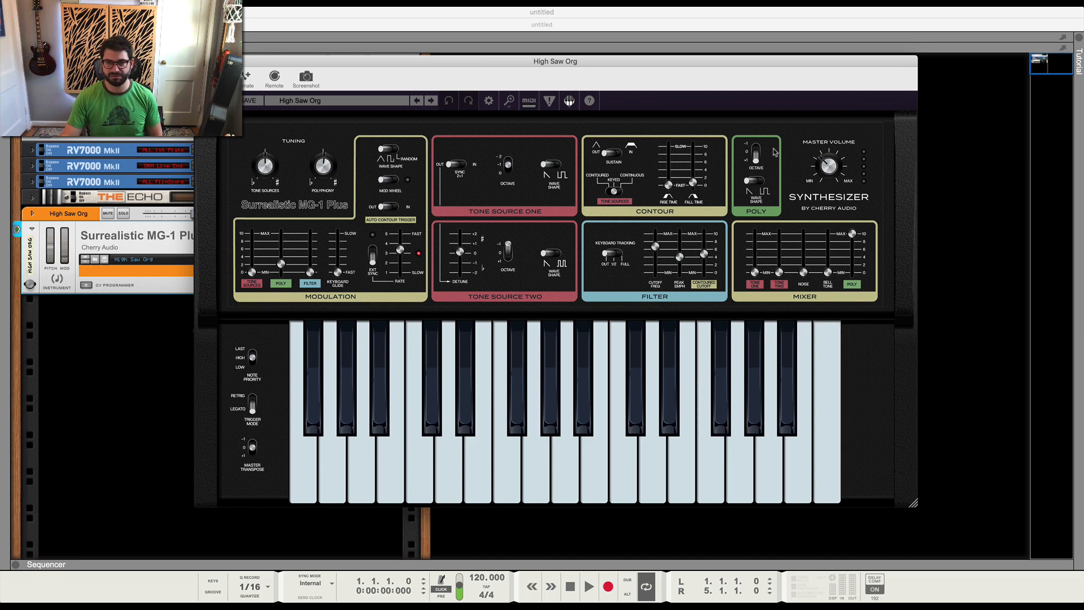
- Audition the House Bass 2, Laser Zap 2 and Mallet 1 presets one after another
click(316, 100)
click(529, 338)
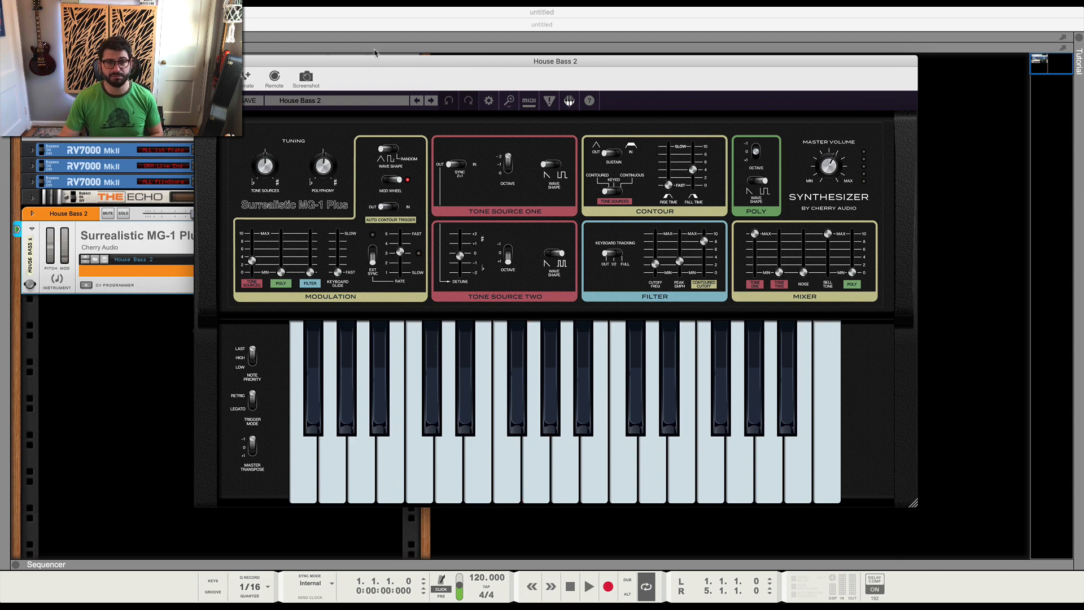
click(339, 101)
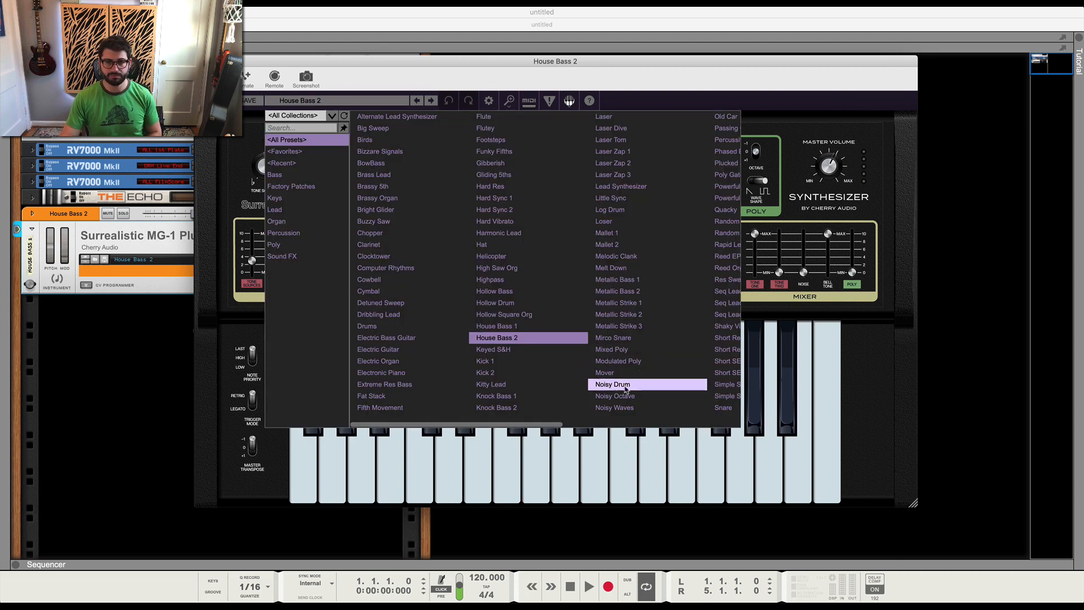
click(645, 175)
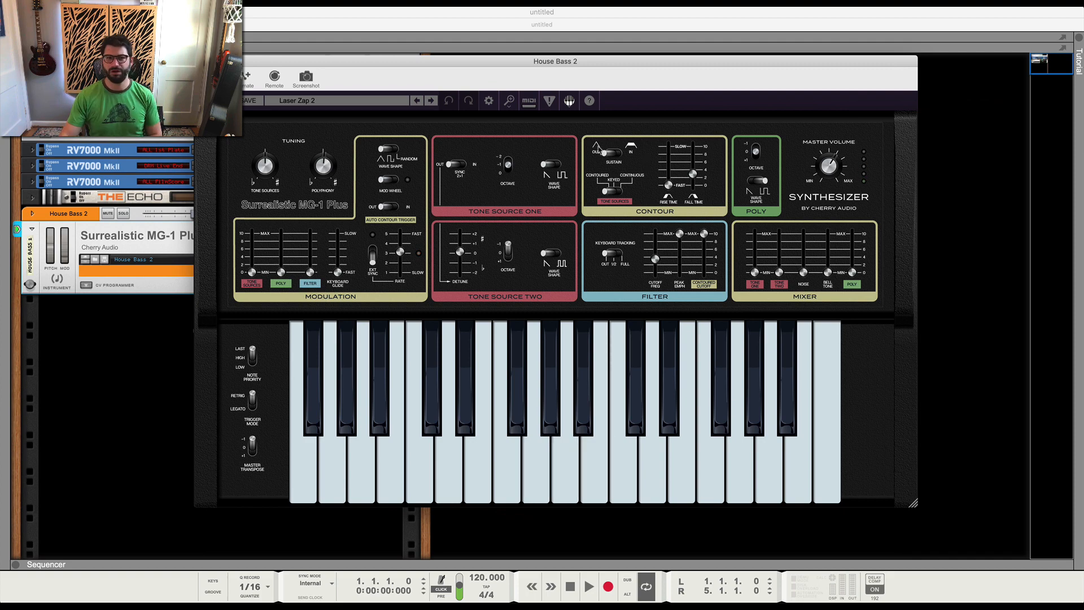
click(294, 101)
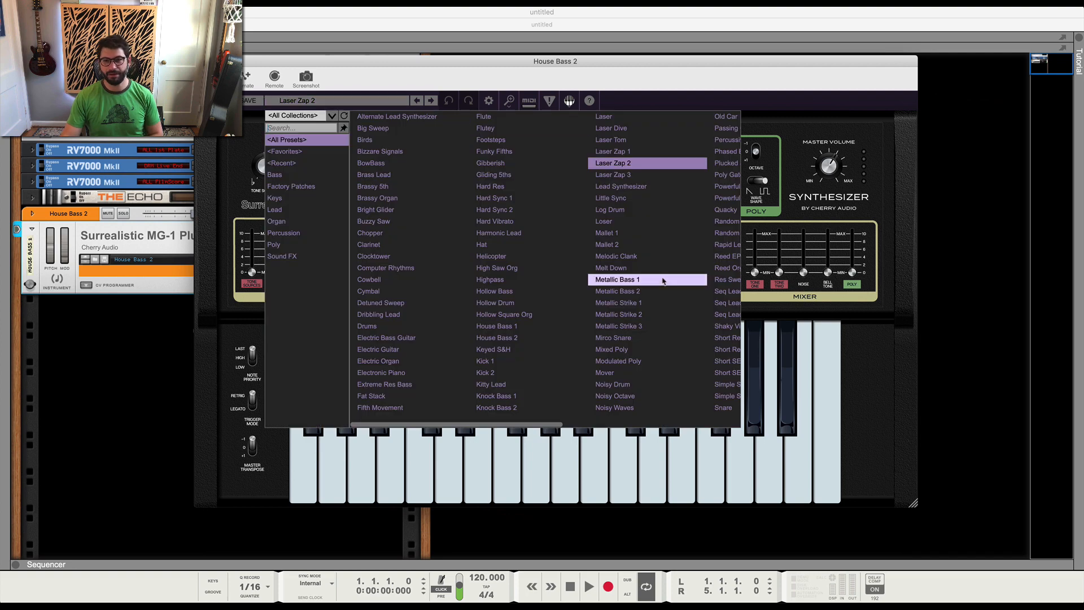
click(631, 234)
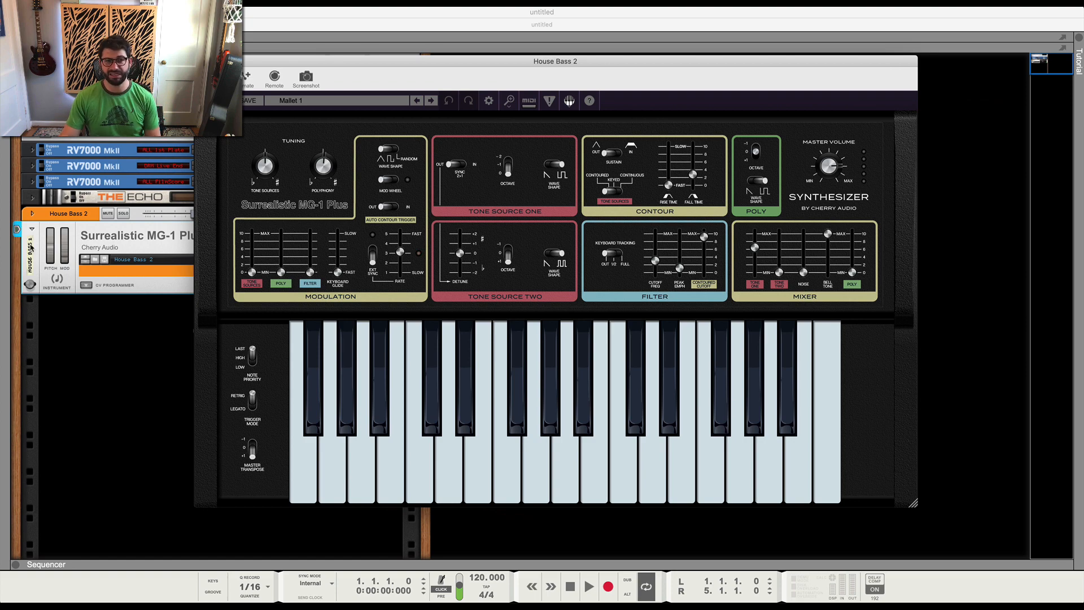
- Load the Phased Bass preset from further along the full preset list
click(338, 100)
scroll(685, 350, right, 1)
scroll(684, 351, right, 2)
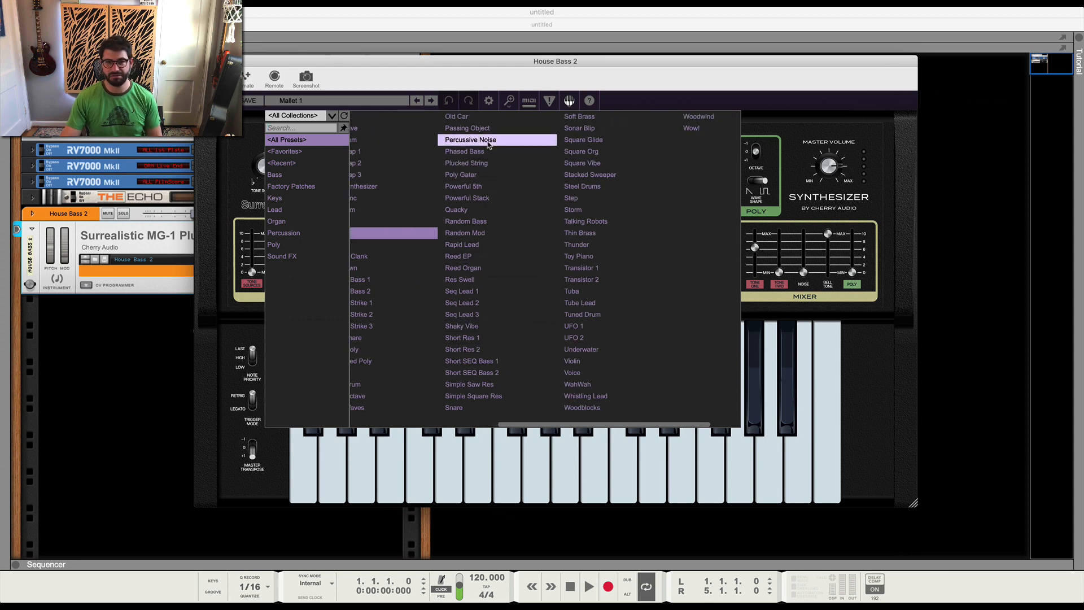
click(507, 150)
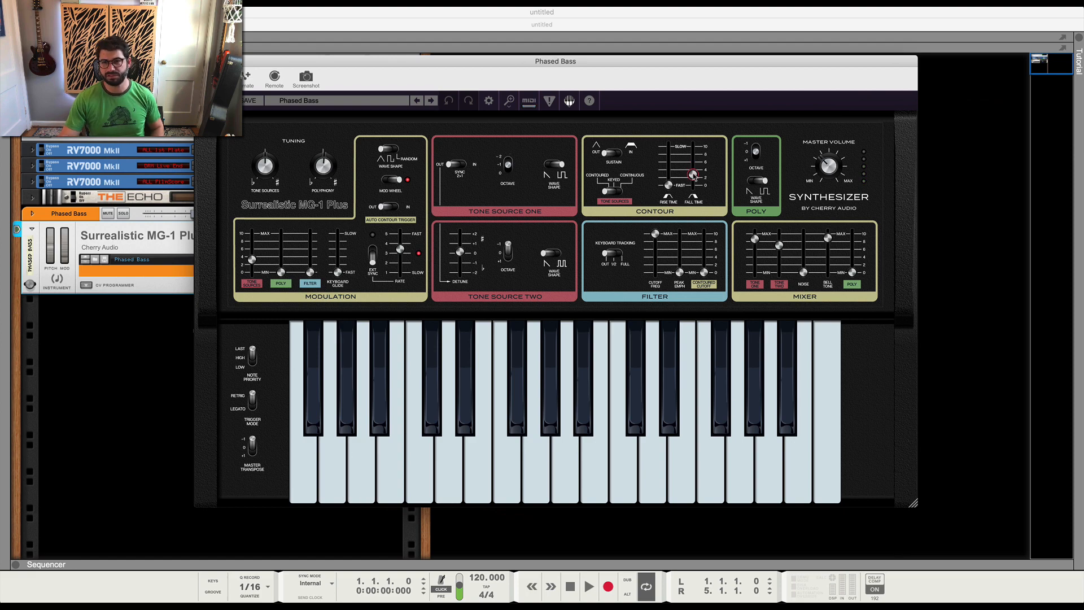
- Lengthen the Contour section's fall time to about 1200 ms
drag(694, 177, 695, 178)
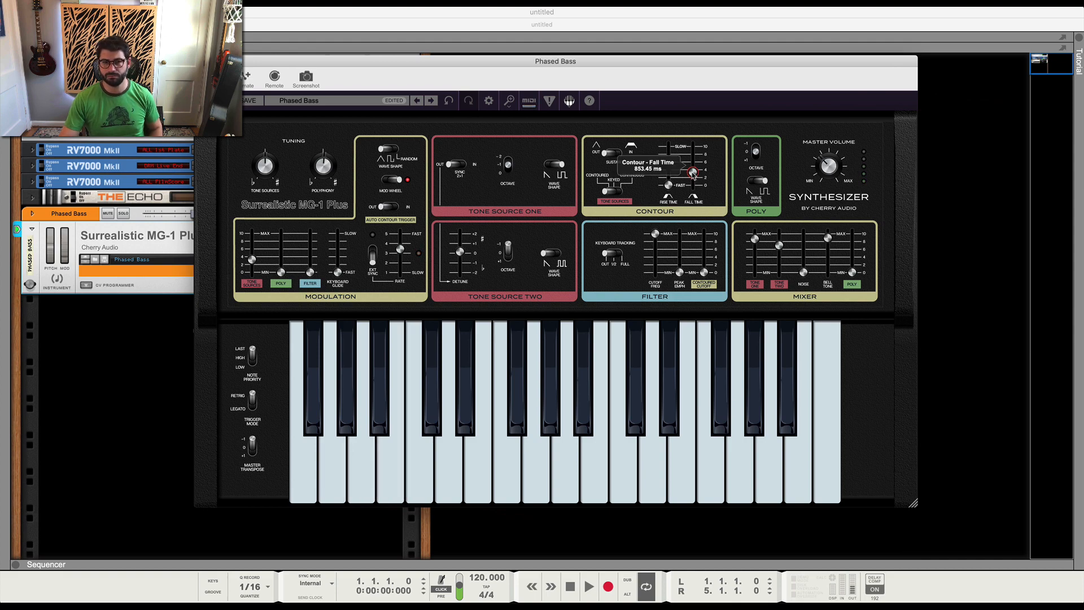
drag(694, 175, 694, 177)
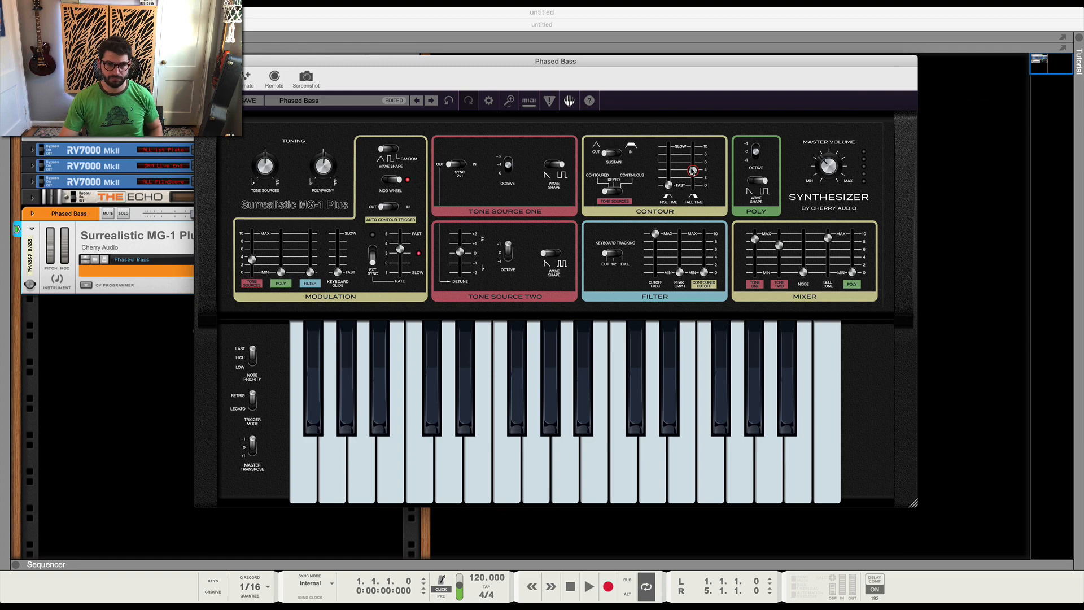
mouse_move(693, 171)
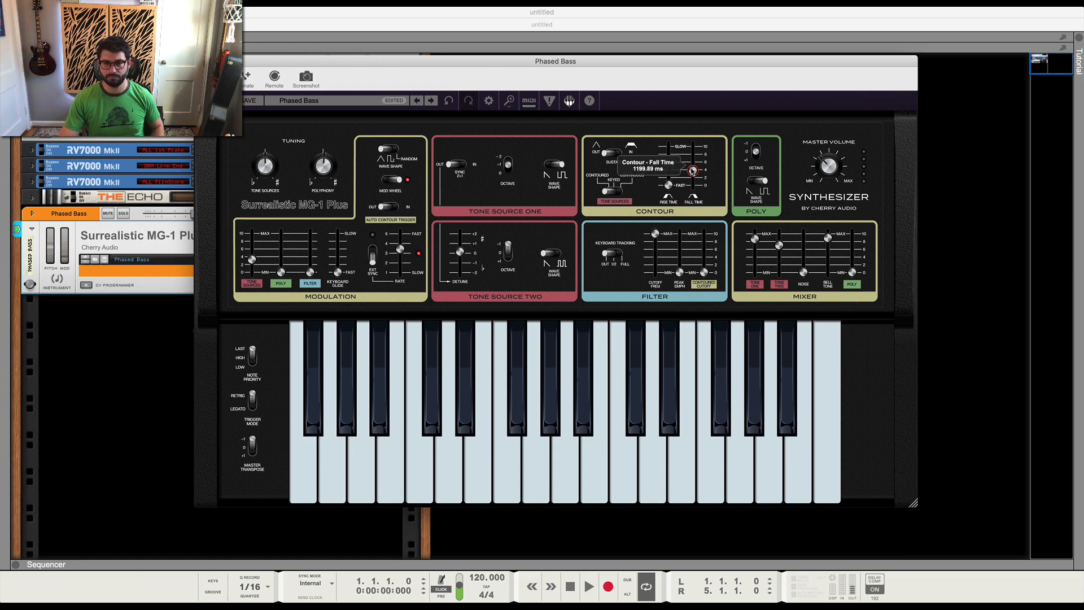
- Audition the Res Swell preset and load the Seq Lead 2 preset
click(356, 104)
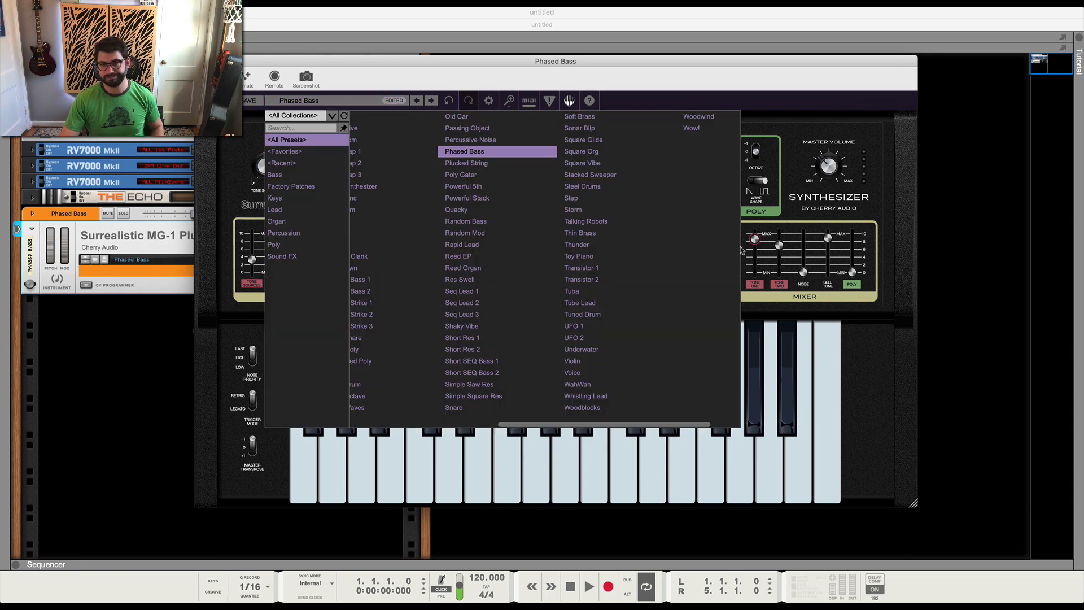
click(483, 283)
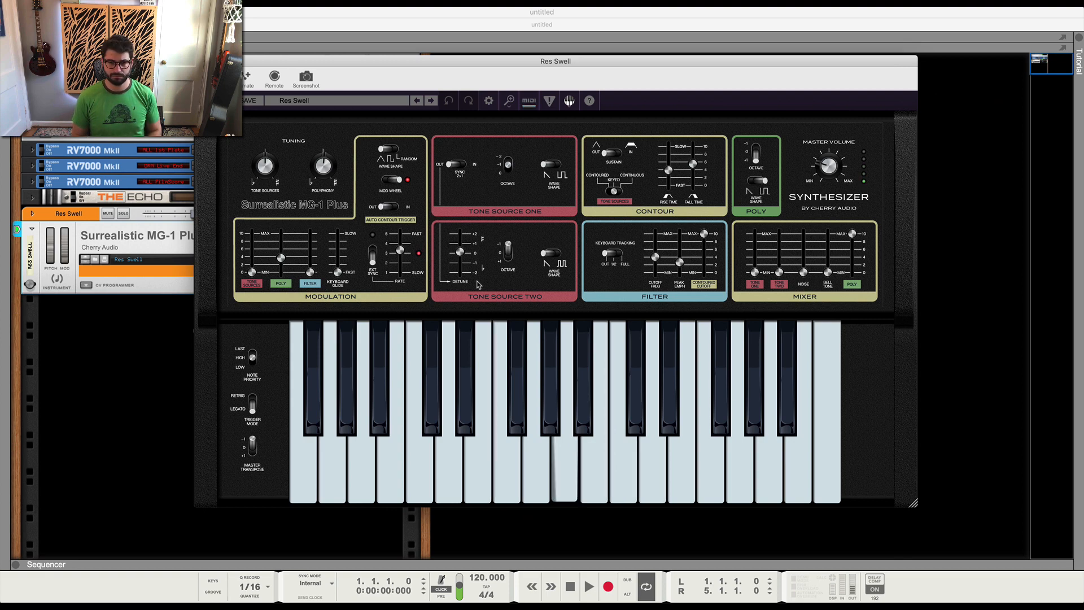
click(385, 105)
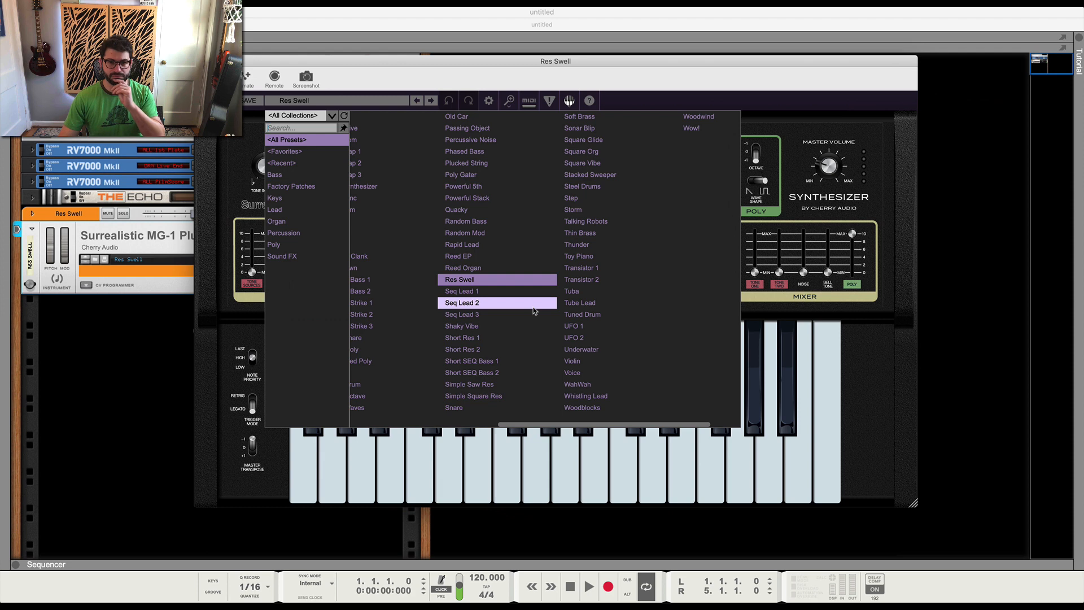
click(535, 311)
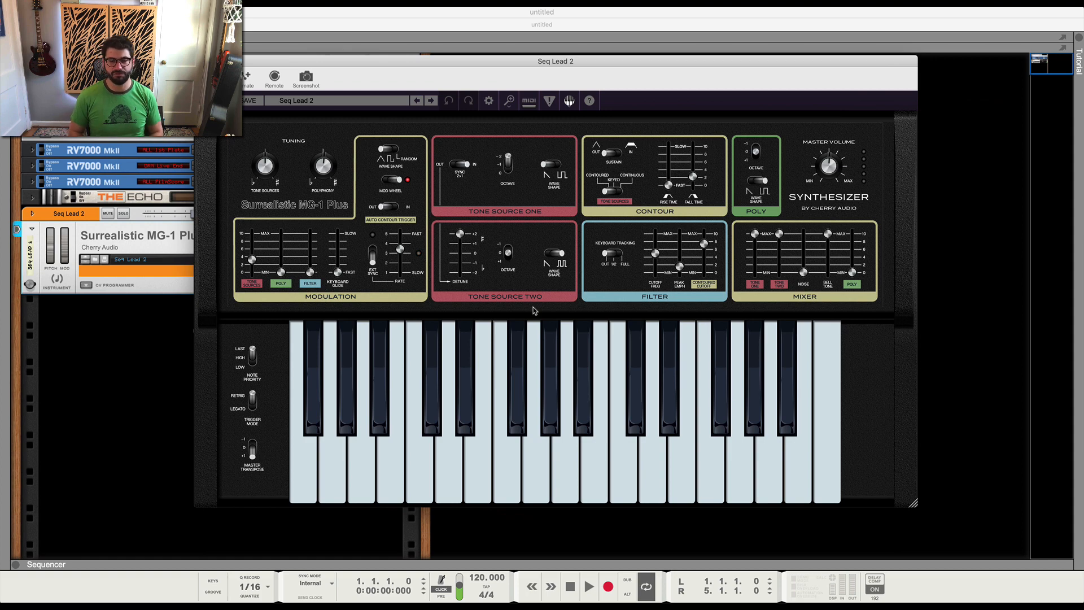
- Show the rack's browser, uncover the synth device and add a Dual Arpeggio player to it
key(F3)
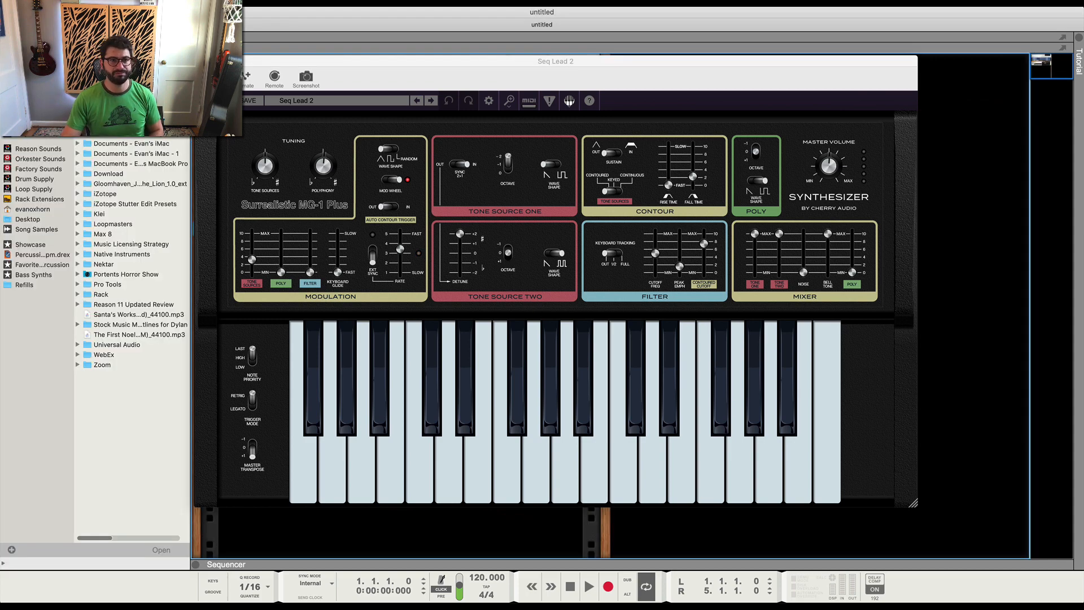
click(27, 138)
drag(322, 66, 526, 71)
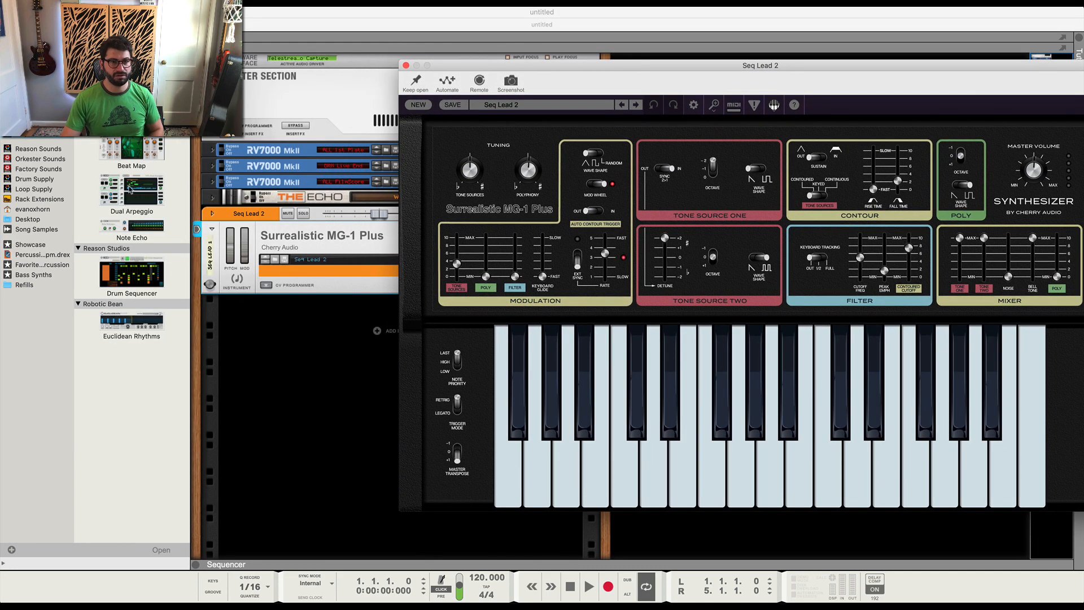
drag(132, 186, 250, 231)
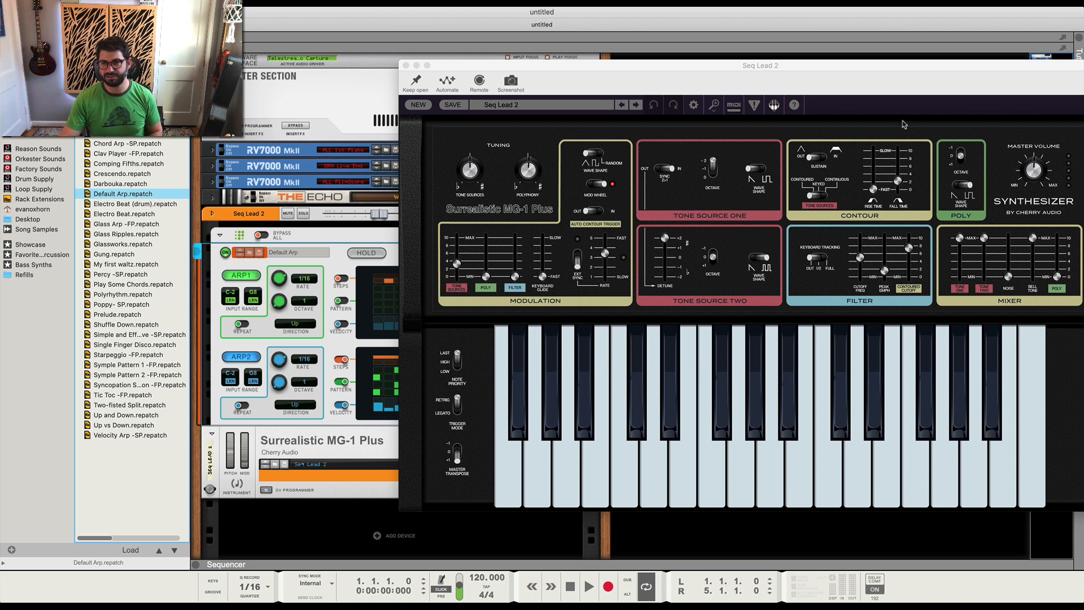
- Adjust the Contour section's fall time and raise the filter's peak emphasis to about 2
click(900, 184)
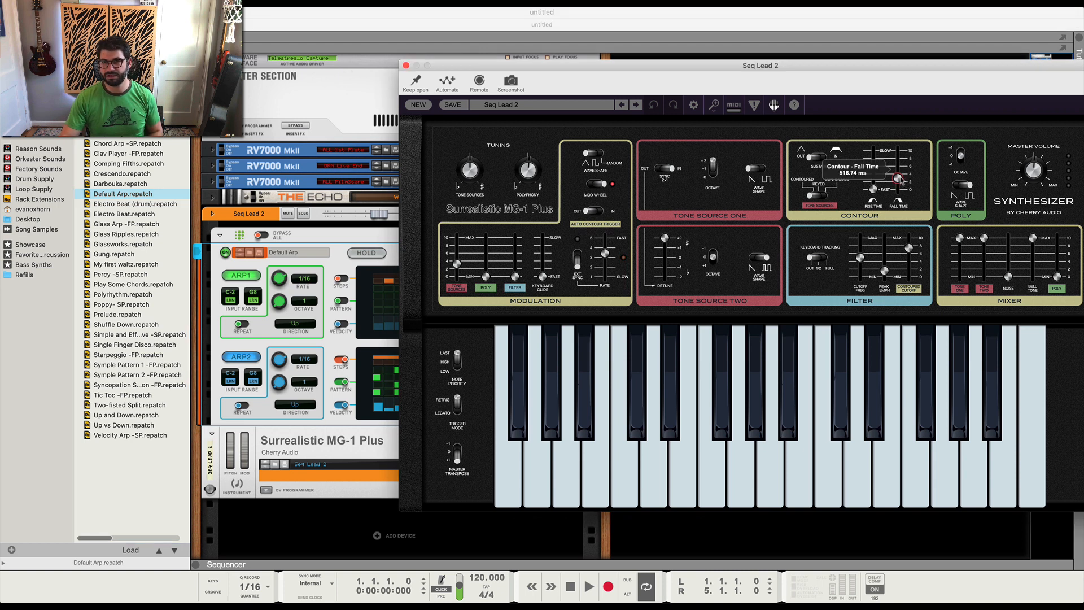
drag(900, 177, 878, 183)
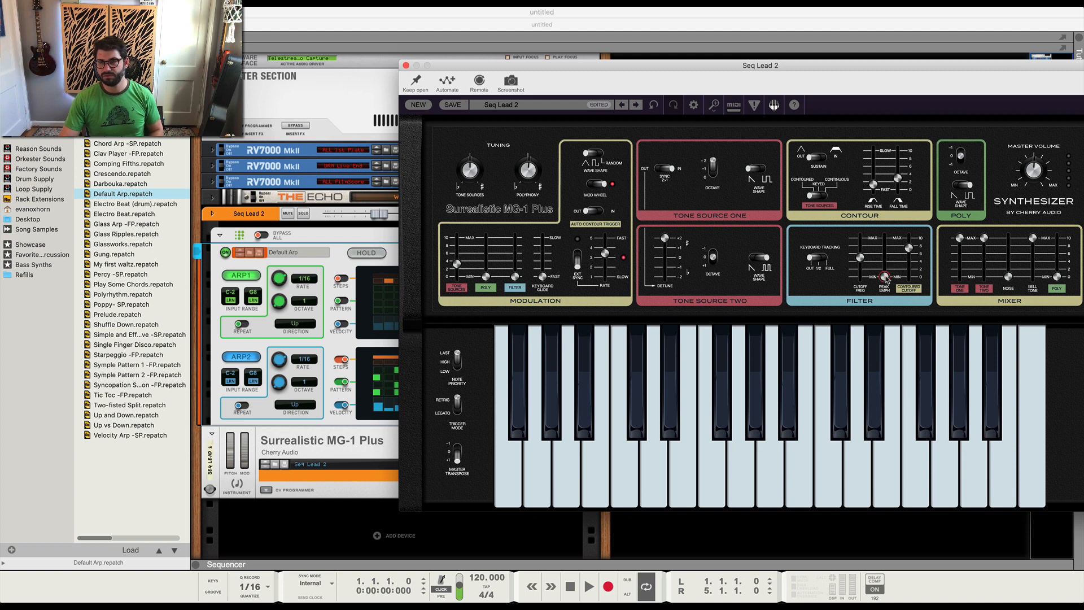
drag(885, 275, 885, 268)
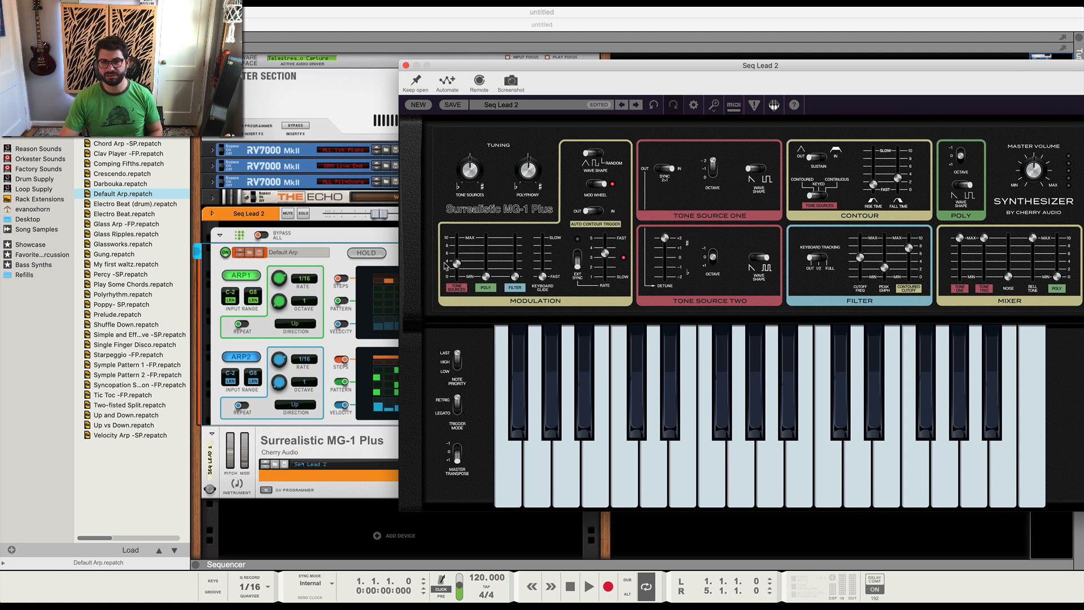
- Raise the modulation's filter amount to about 3, slow its rate slightly, and increase the filter's peak emphasis to about 4
drag(516, 275, 516, 265)
drag(605, 254, 605, 261)
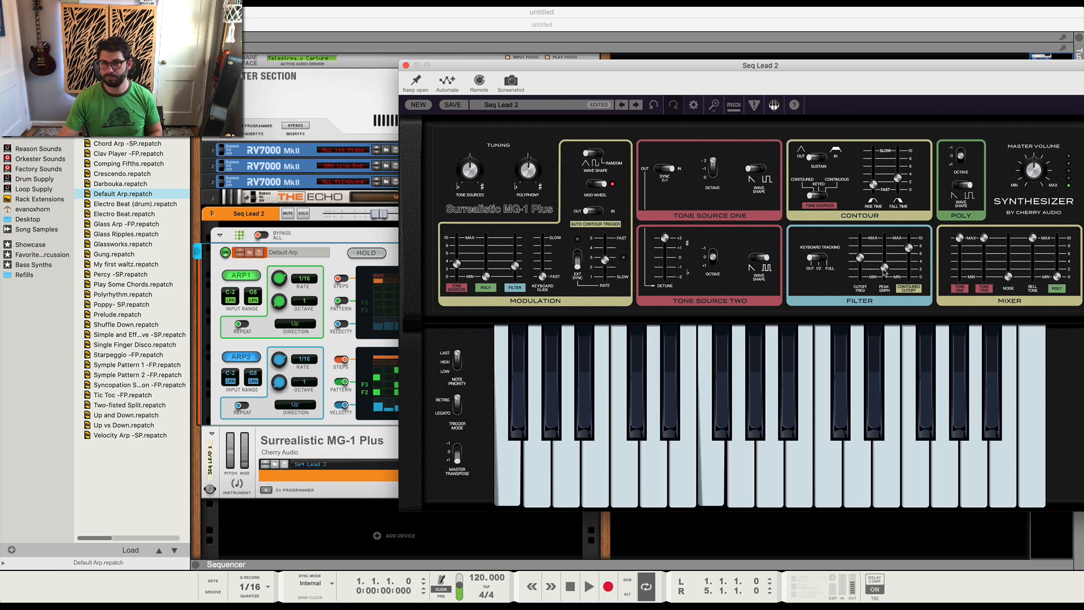
mouse_move(882, 268)
mouse_down()
mouse_move(862, 260)
mouse_move(888, 265)
mouse_up()
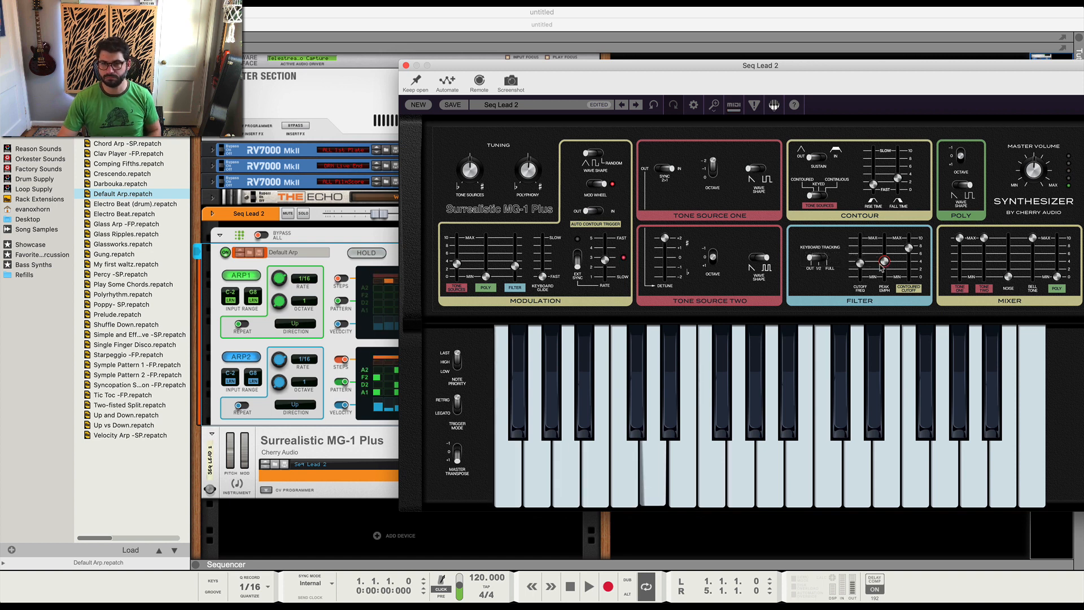
mouse_move(880, 265)
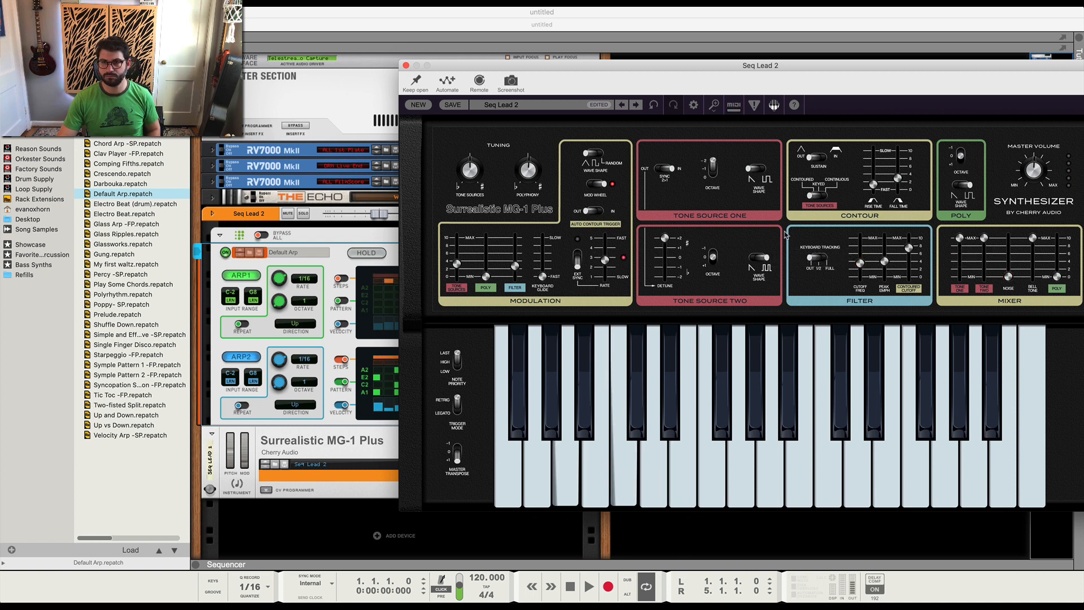
- Lengthen the contour's rise time slightly and raise the mixer's noise to maximum, trying the keyboard mode switches
mouse_move(873, 182)
drag(873, 182, 884, 181)
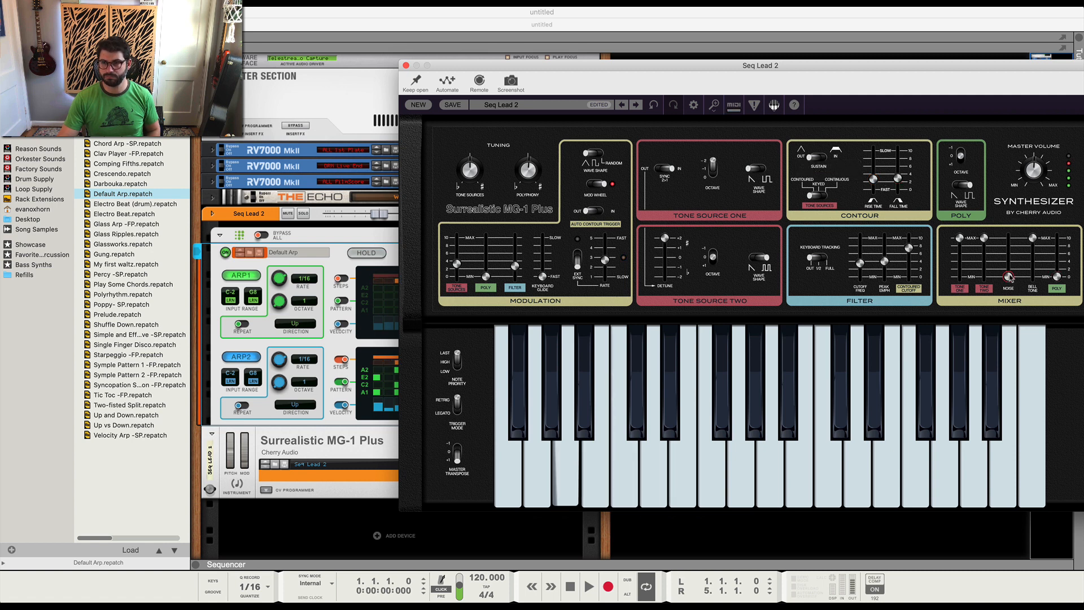
drag(1009, 276, 1011, 237)
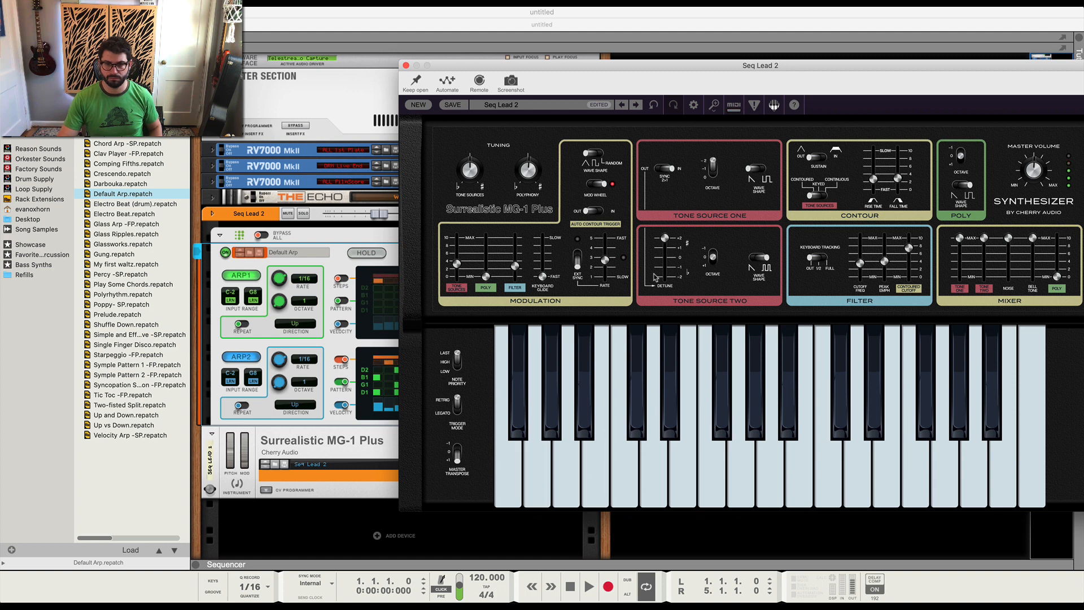
click(459, 411)
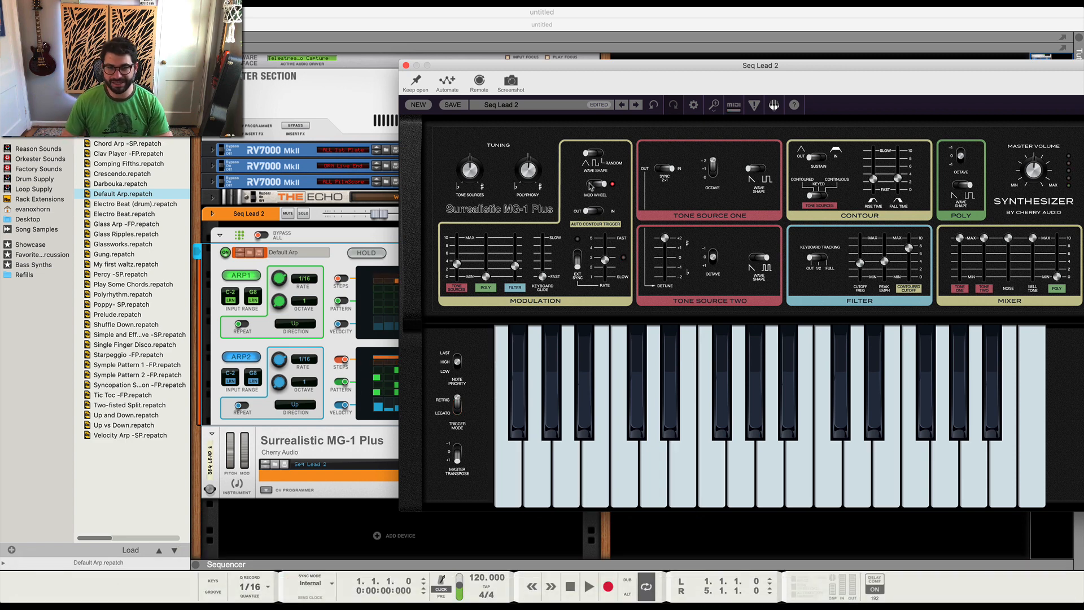
- Load the Glass Arp -FP patch into Dual Arpeggio and switch off its first arpeggiator, leaving the player on
click(337, 242)
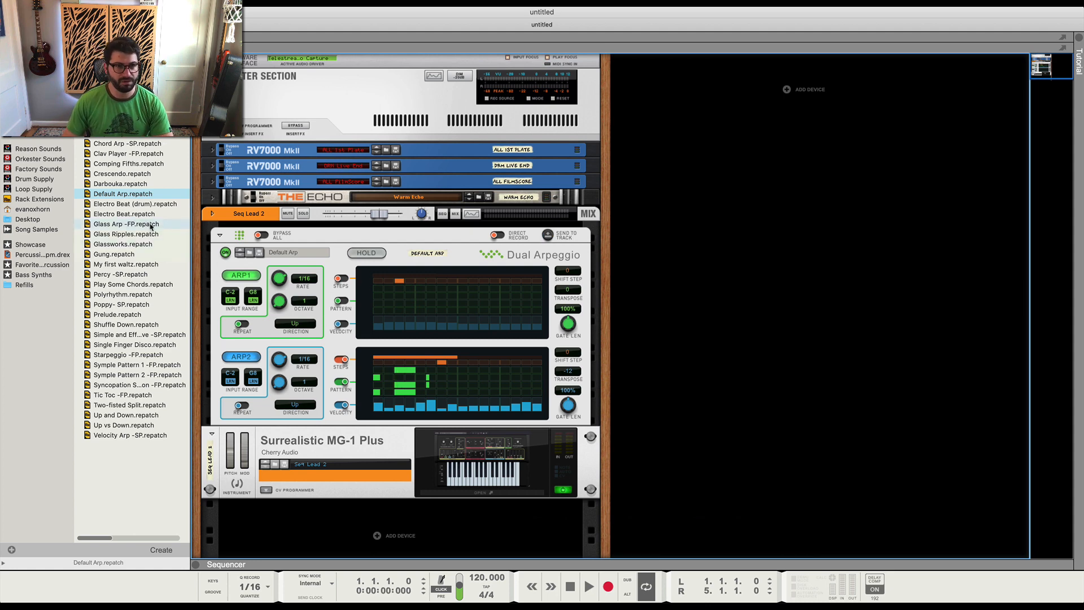
drag(152, 224, 344, 275)
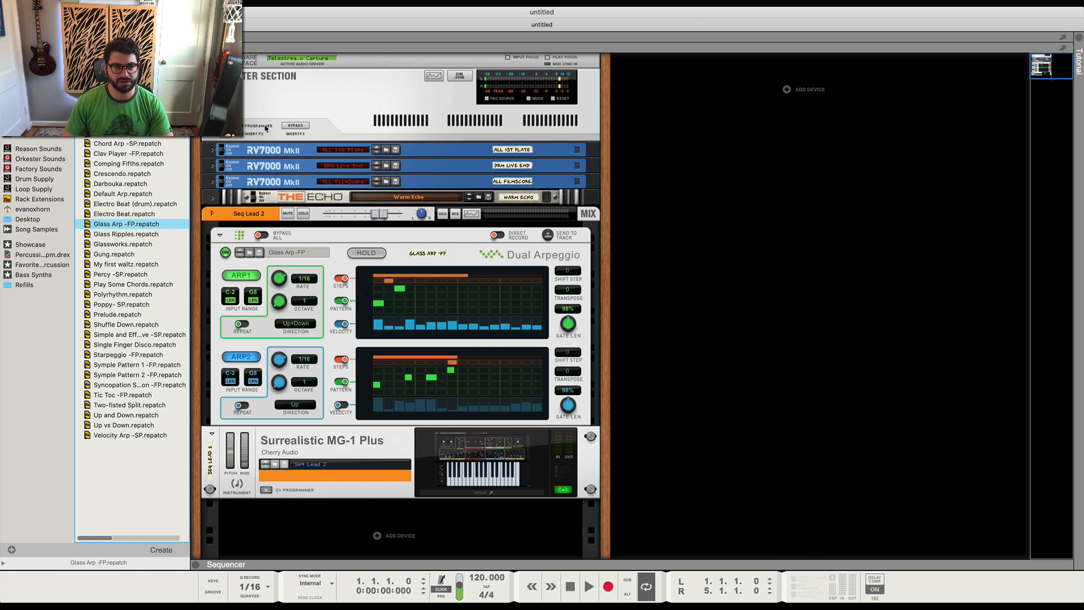
click(225, 253)
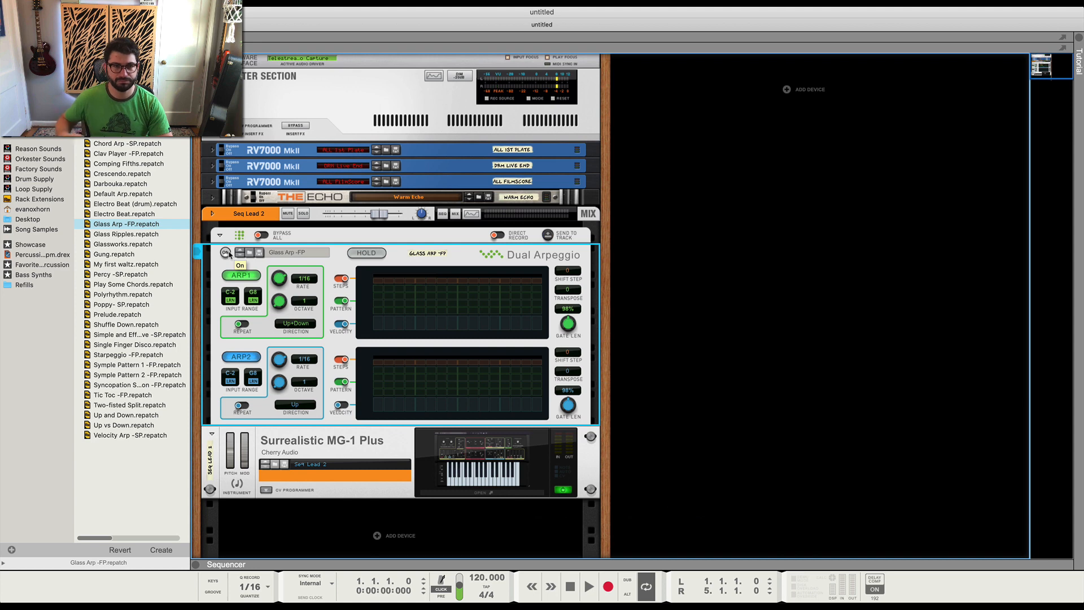
click(231, 252)
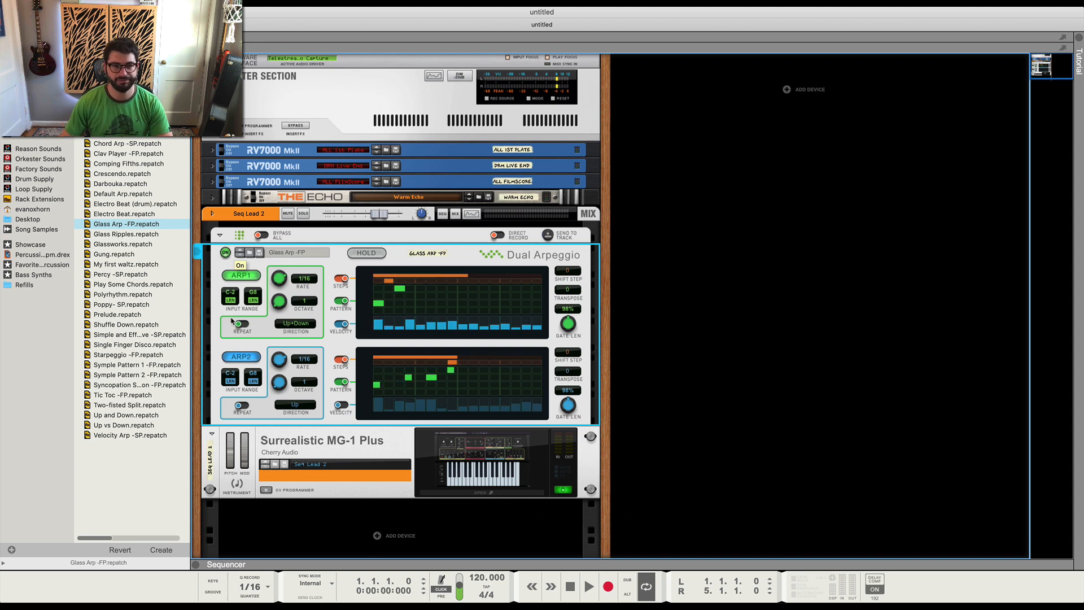
click(241, 276)
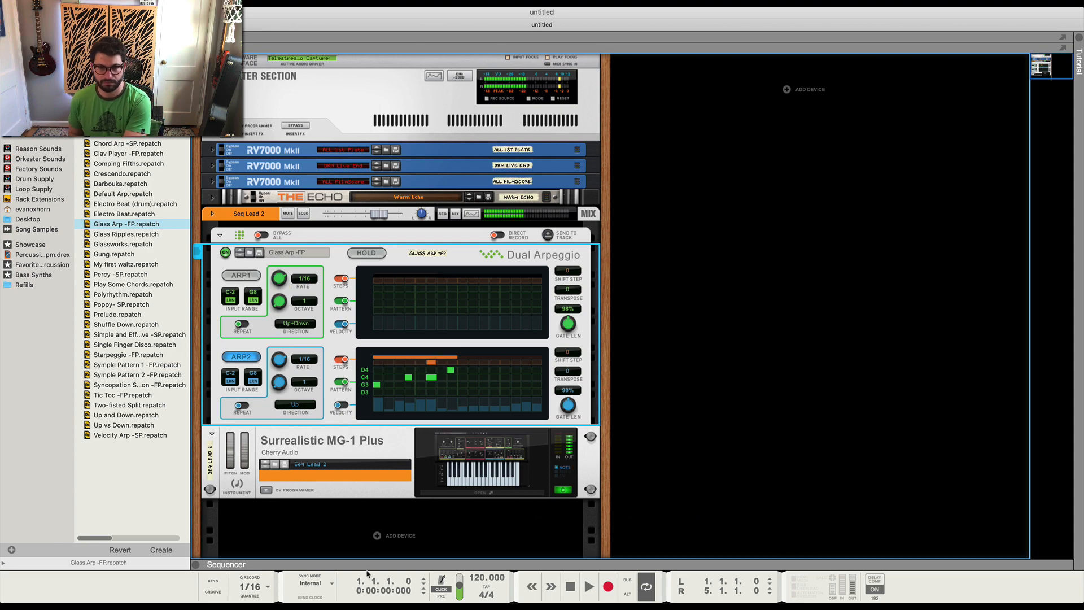
- Reopen the synth's panel, lower the mixer's noise to about 1 and set the contour's rise time to its fastest
click(473, 493)
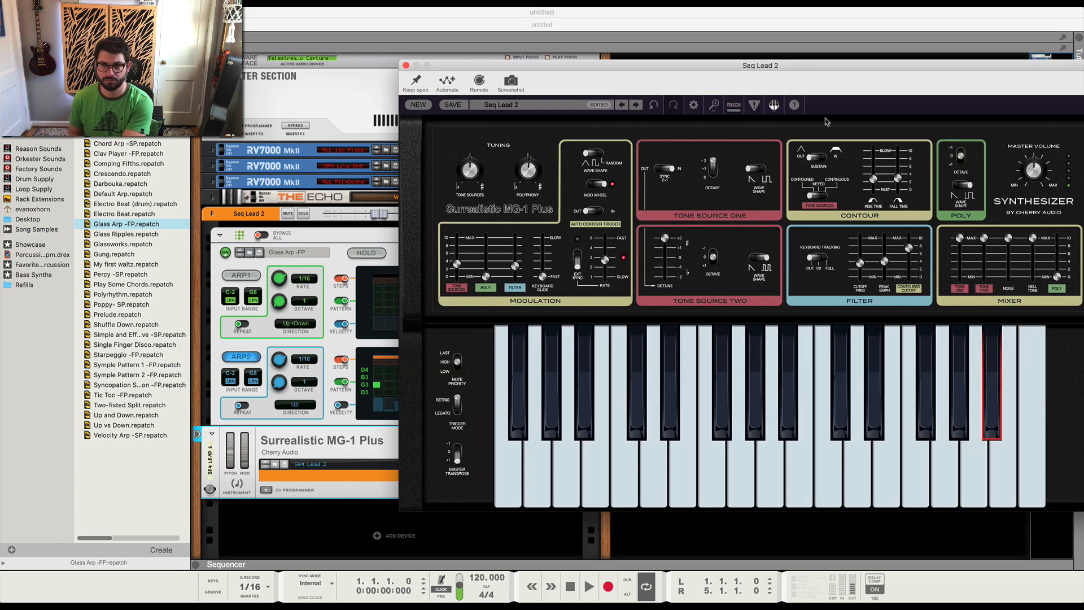
drag(851, 81, 570, 80)
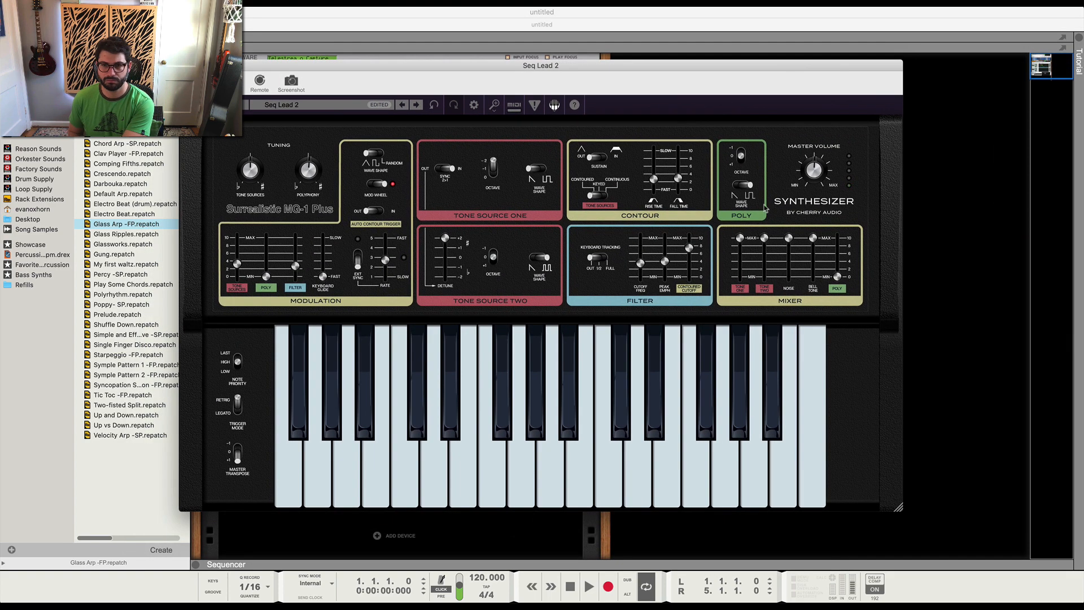
drag(788, 237, 789, 271)
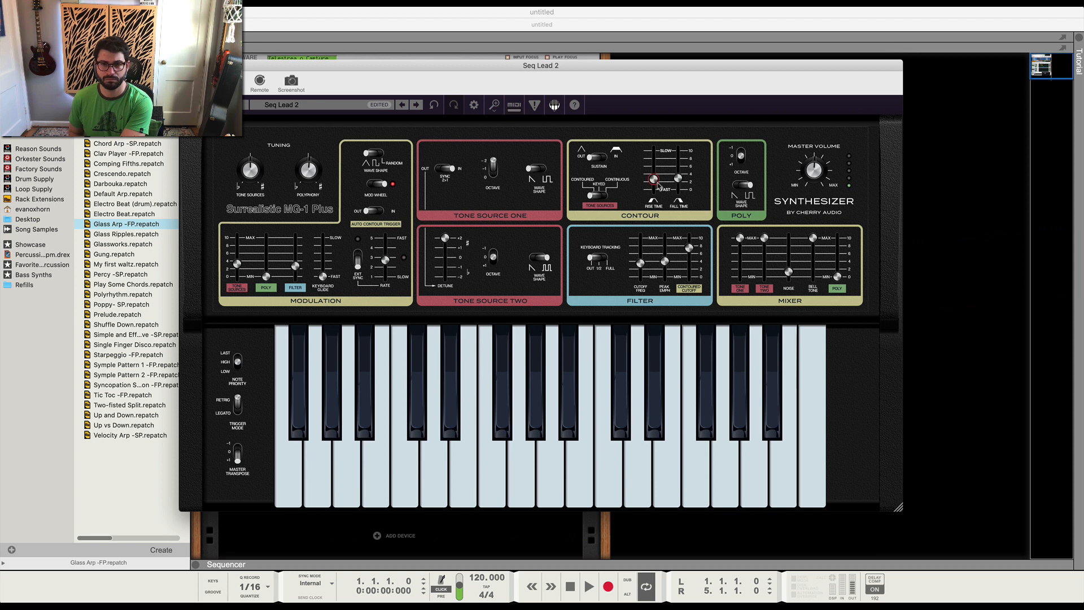
drag(654, 180, 658, 192)
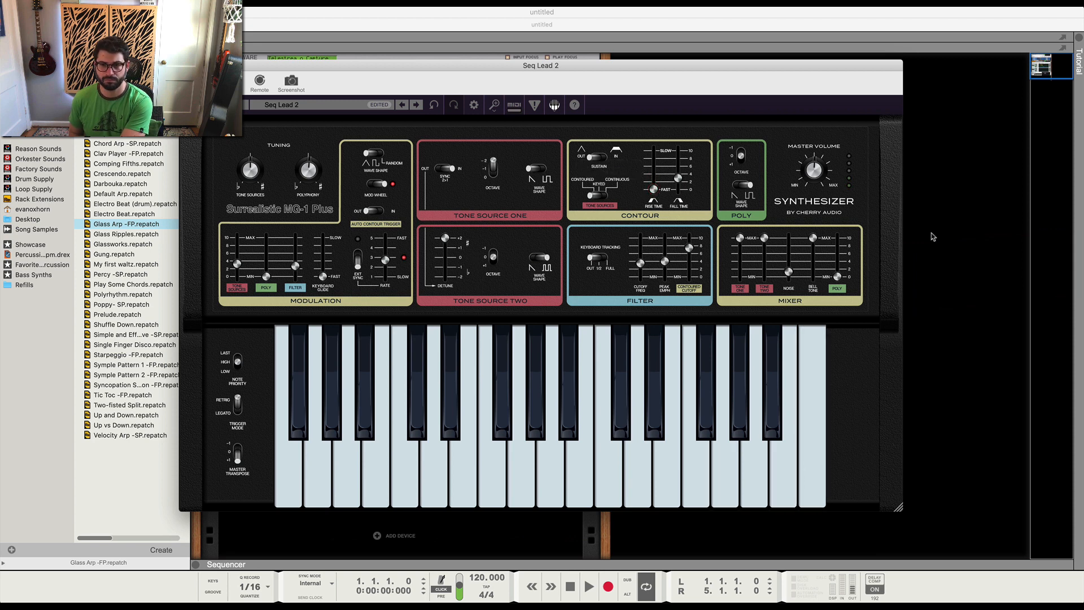
drag(784, 280, 786, 285)
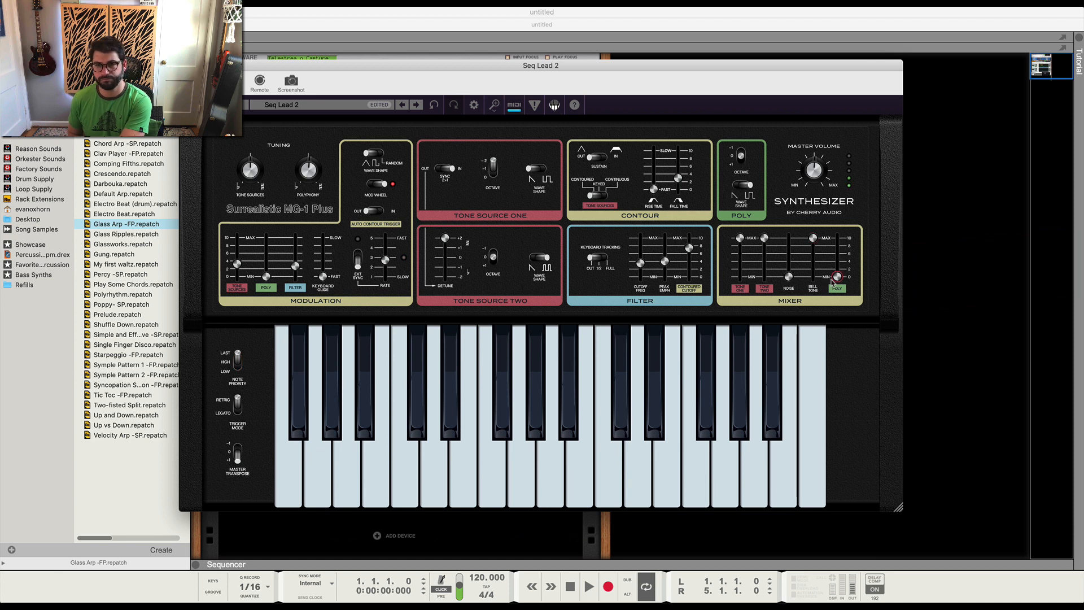
- Raise the mixer's poly level to maximum and set the Poly wave shape to sawtooth, fine-tuning the contour's fall time
drag(832, 279, 837, 237)
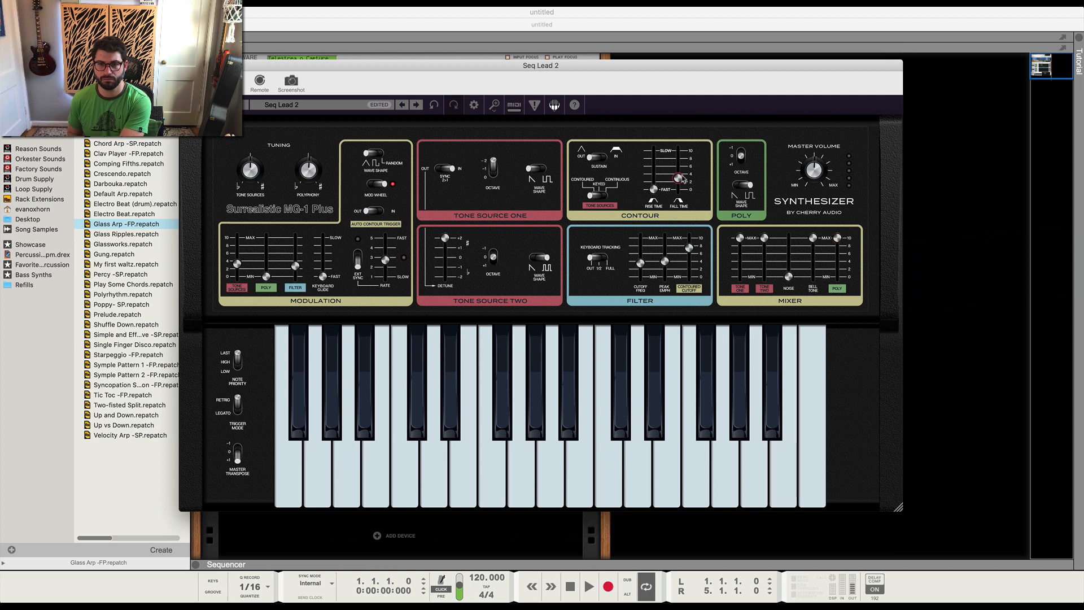
drag(682, 175, 682, 178)
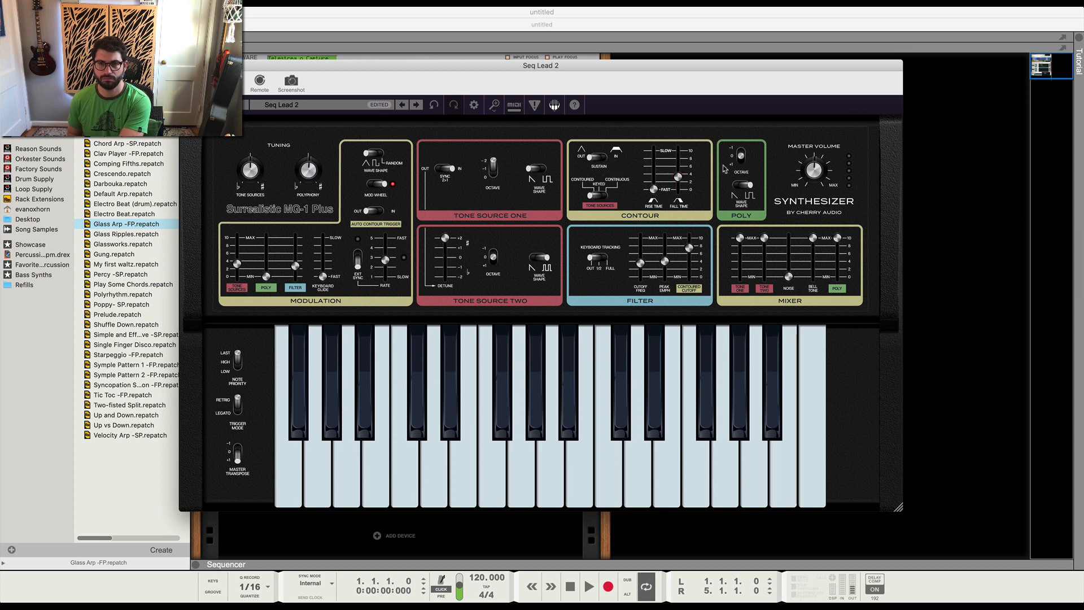
click(738, 184)
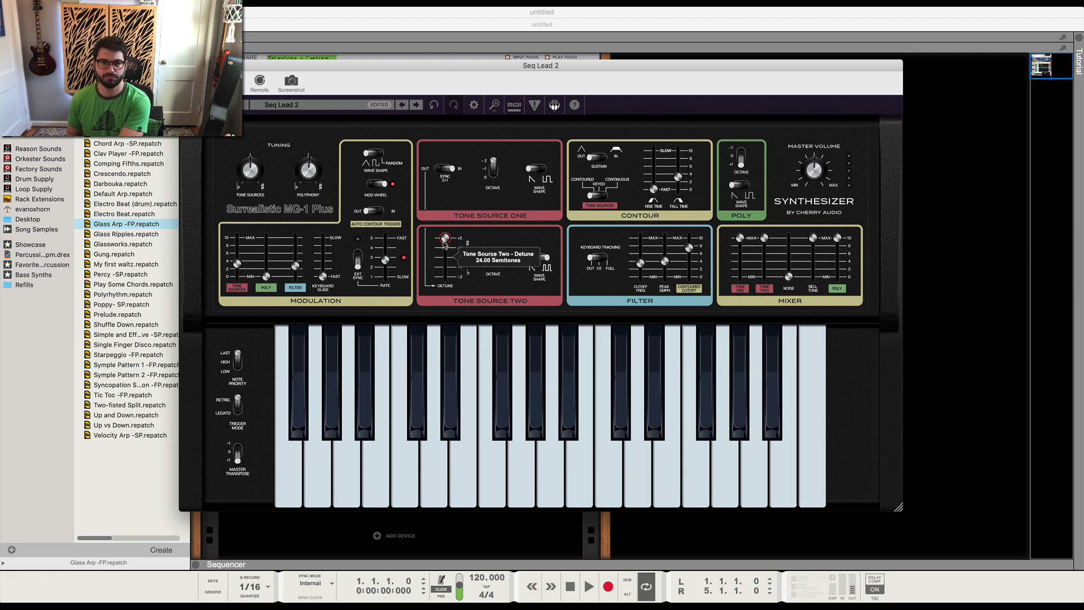
- Set Tone Source Two's detune to about 0 and lower the filter's cutoff frequency slightly
drag(445, 238, 445, 257)
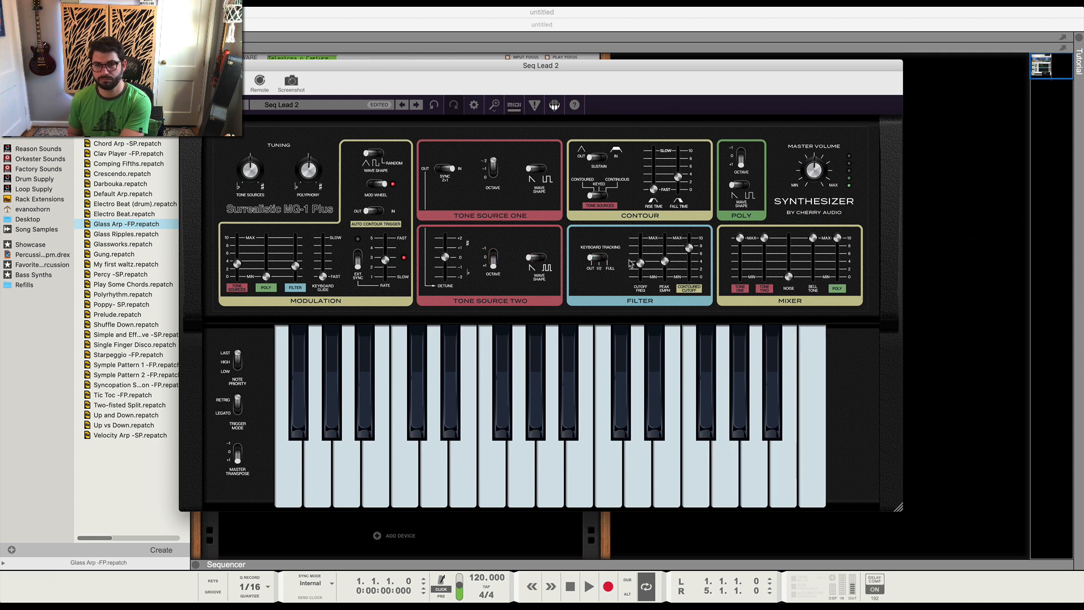
mouse_move(641, 263)
mouse_down()
mouse_move(663, 253)
mouse_move(646, 246)
mouse_move(640, 269)
mouse_up()
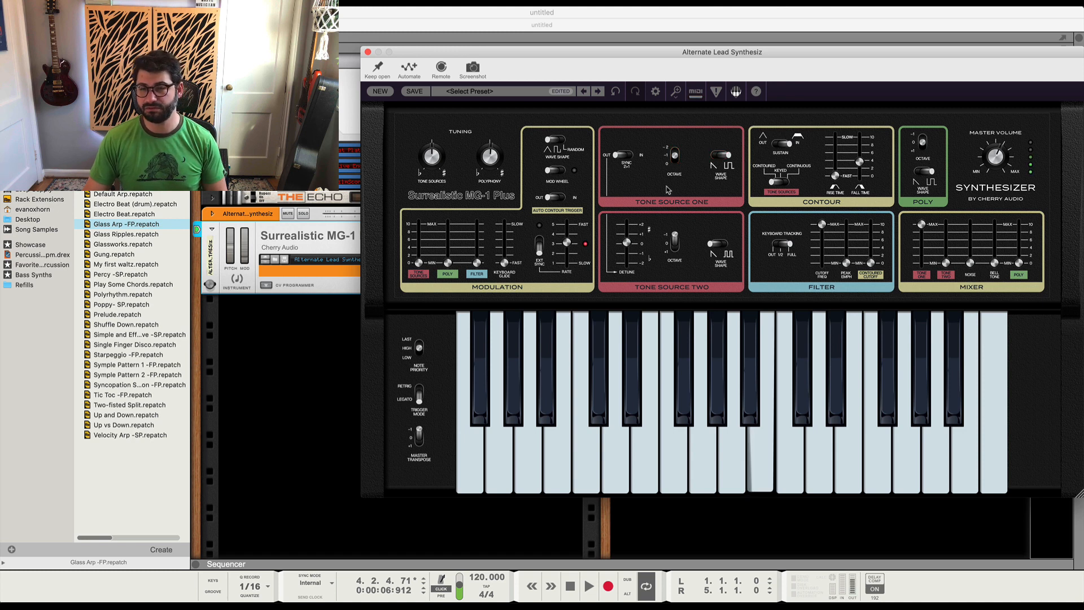
- Change Tone Source One's octave on the Alternate Lead Synthesizer patch and switch its sync in
drag(674, 162, 674, 126)
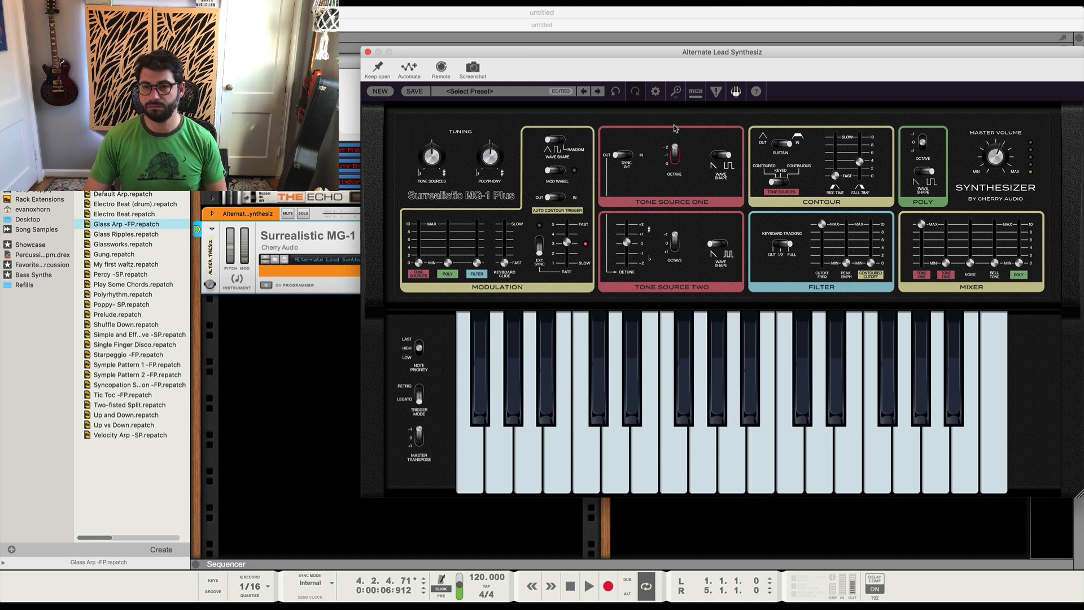
click(627, 155)
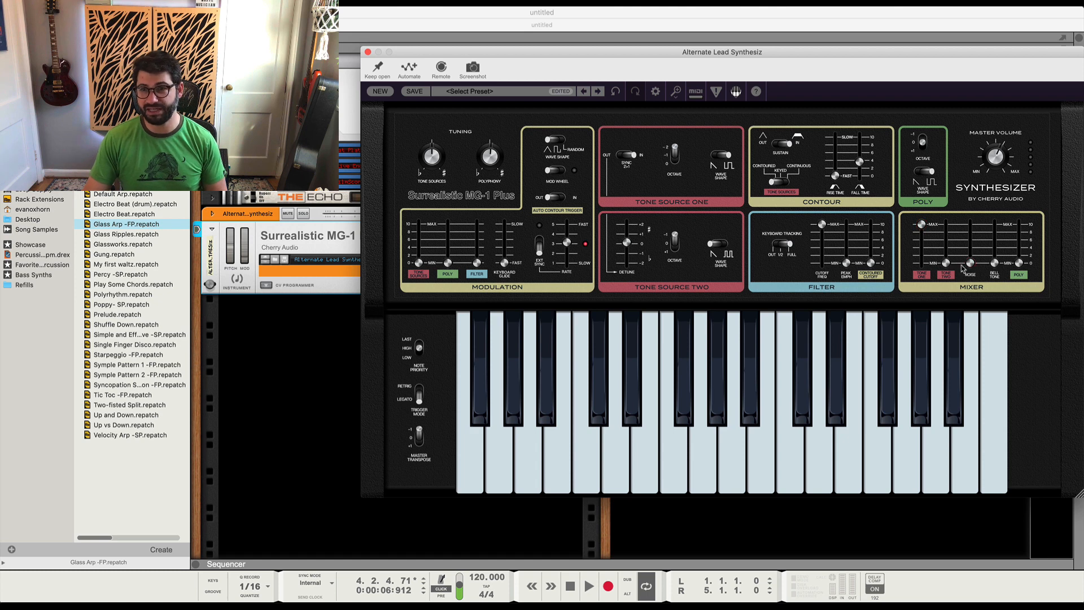
- Bring Tone Source Two into the mix, trying full level and settling at about 5
drag(946, 263, 943, 210)
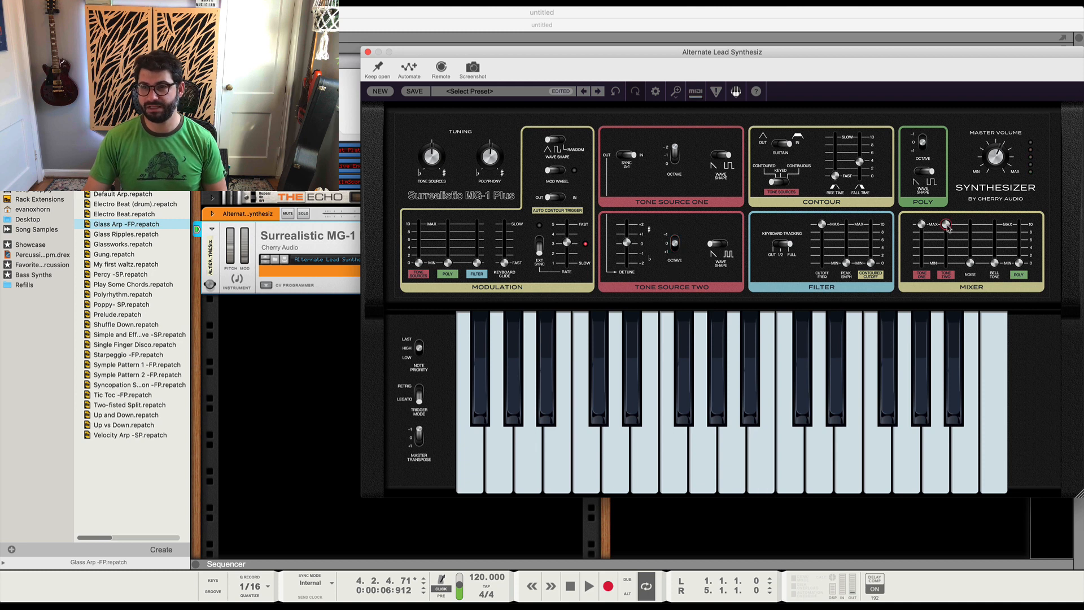
drag(946, 225, 947, 244)
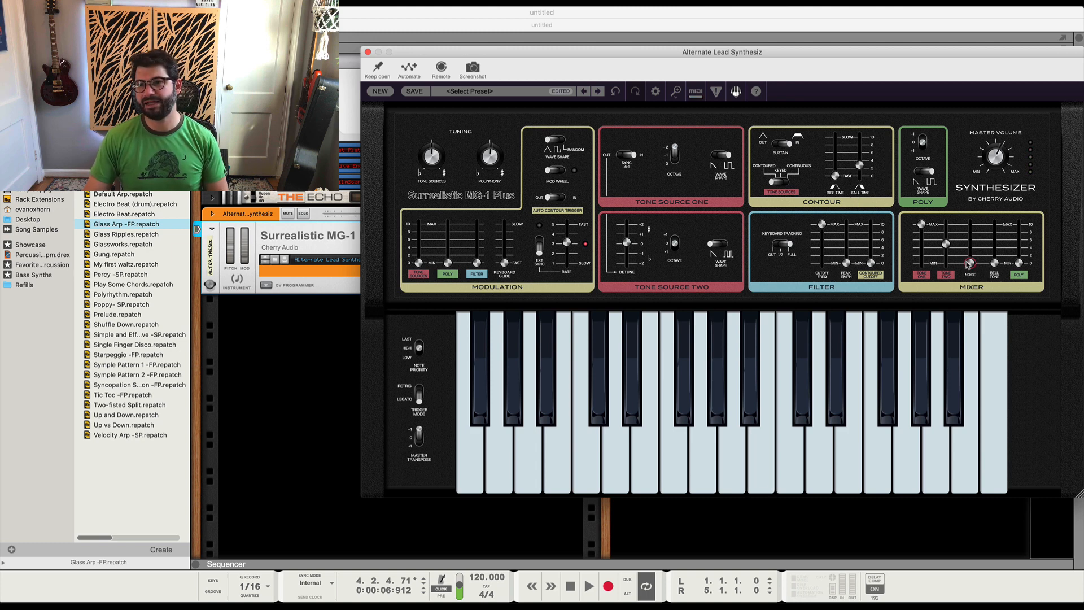
- Try adjusting the mixer's noise level and return it to minimum
drag(967, 267, 970, 261)
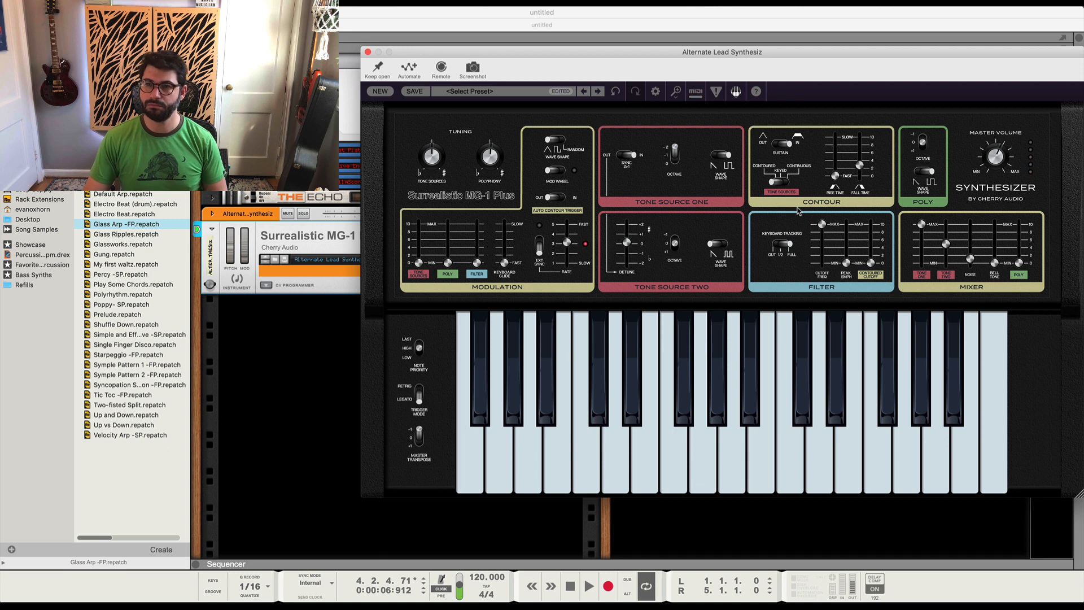
double_click(970, 261)
drag(971, 262, 971, 261)
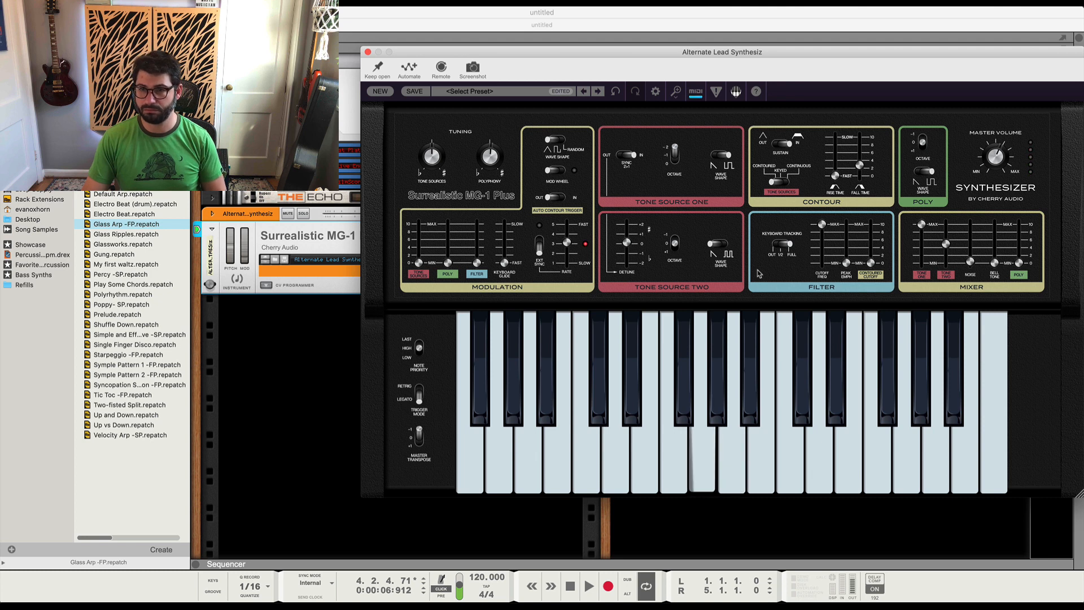
- Lower the filter's cutoff frequency to about 7.5, raise peak emphasis to about 2 and set contoured cutoff to about 25%
drag(822, 226, 847, 255)
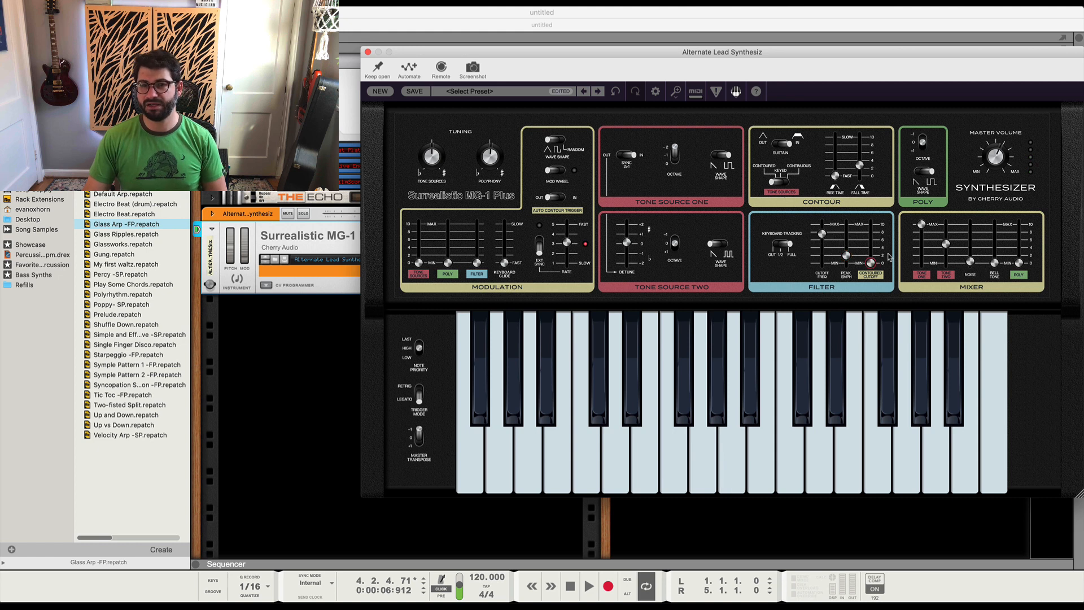
drag(873, 267, 872, 258)
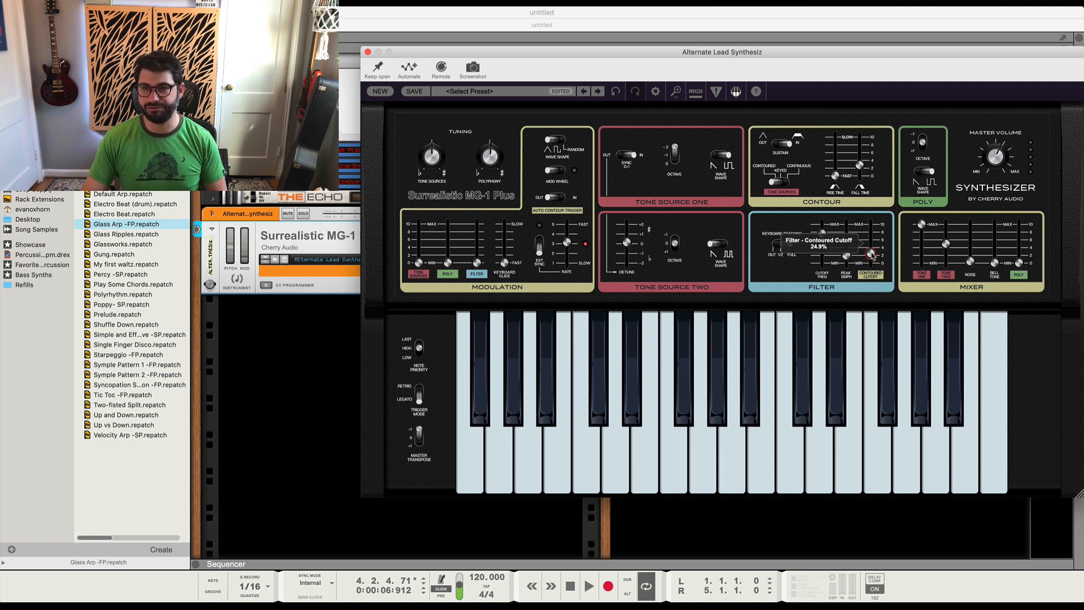
click(752, 330)
click(753, 330)
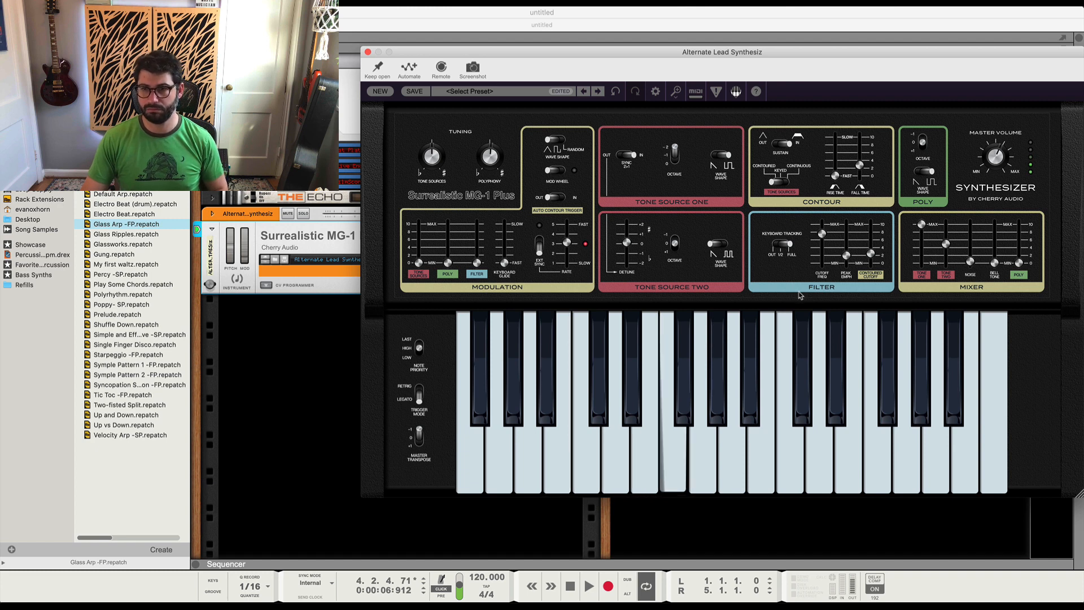
- Try the mixer's bell tone at maximum, settle it at about 2 and raise the poly level to maximum
drag(995, 262, 999, 229)
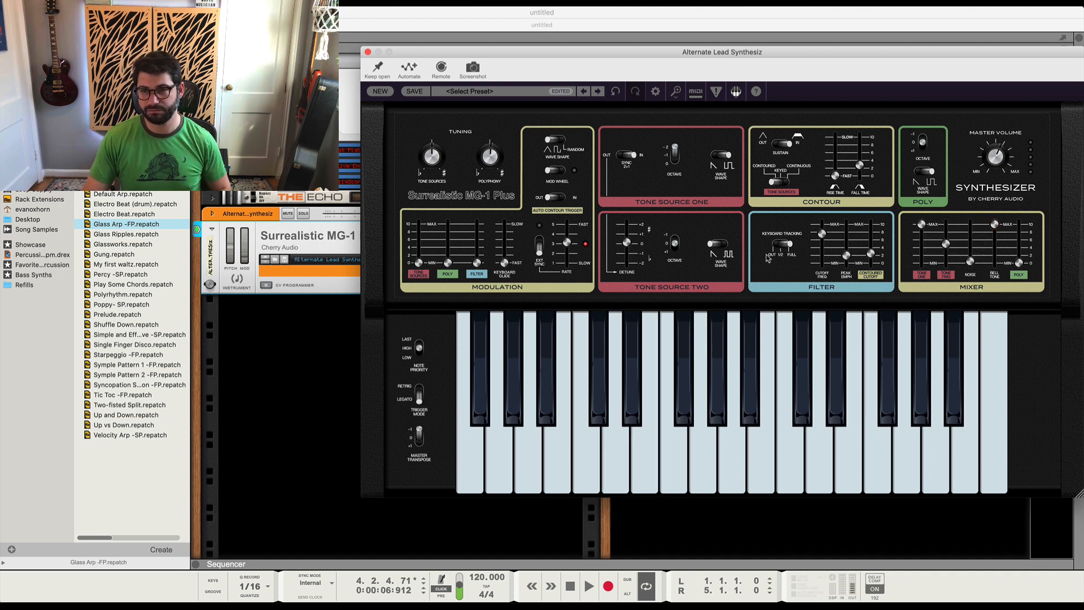
drag(996, 225, 995, 257)
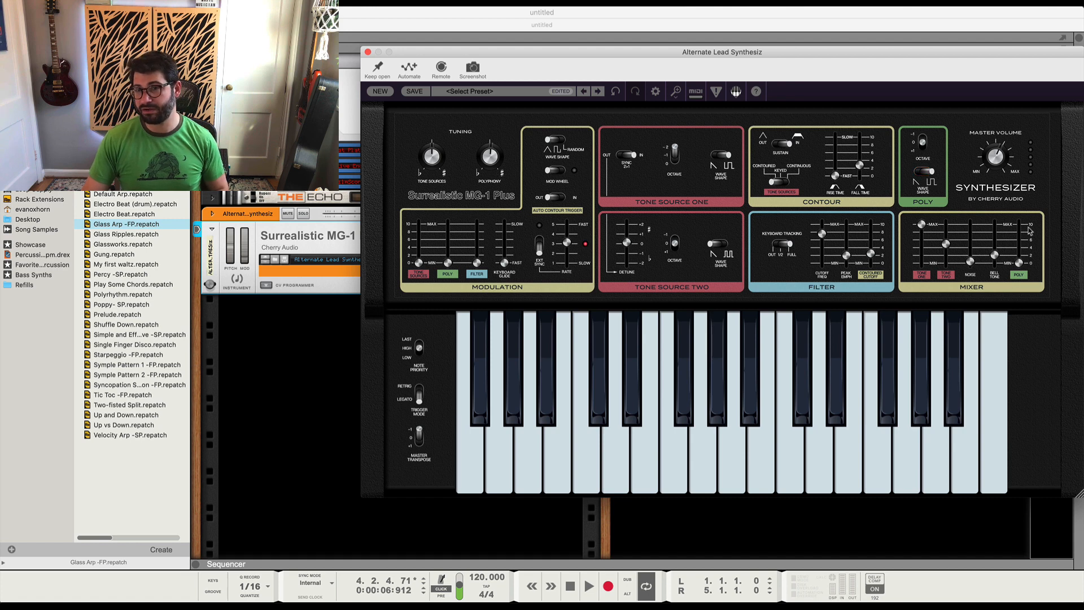
drag(1020, 264, 1014, 179)
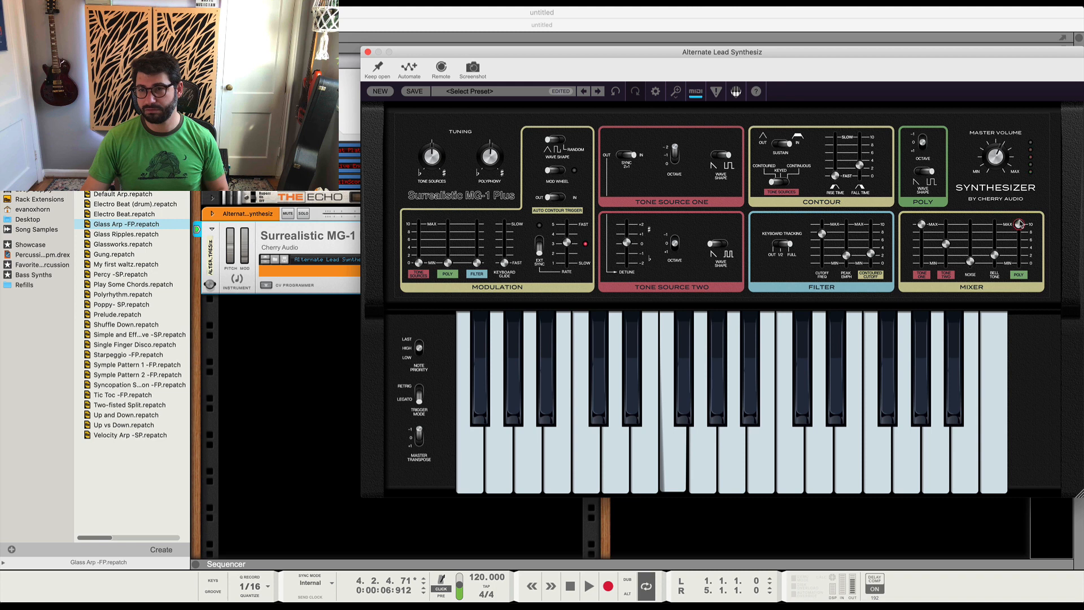
mouse_move(1018, 225)
mouse_down()
mouse_move(1019, 297)
mouse_move(1027, 205)
mouse_up()
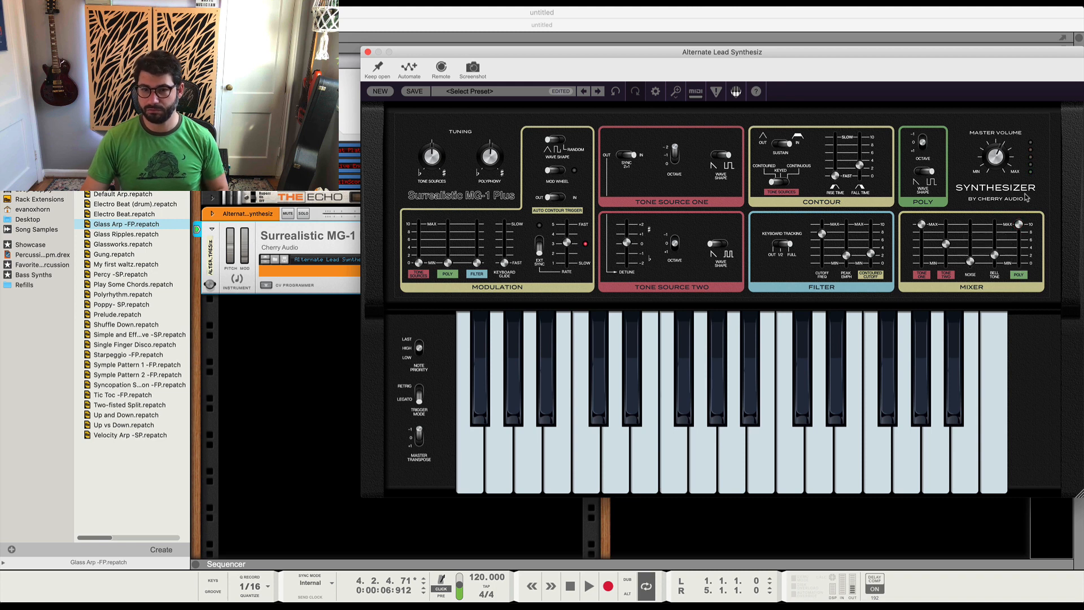
mouse_move(1026, 227)
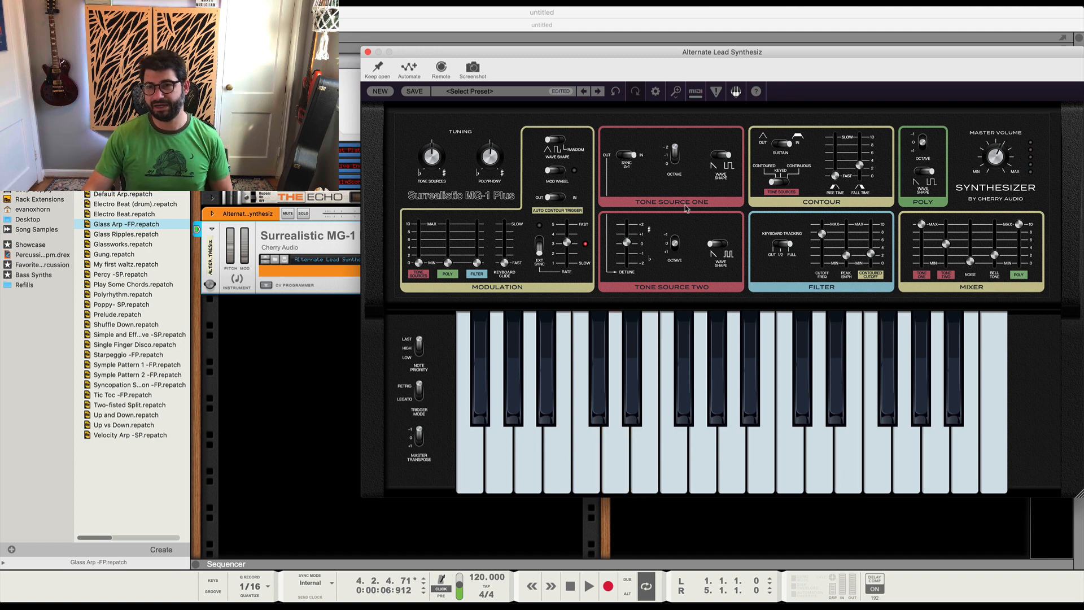
- Switch the Poly section's wave shape to sawtooth and its octave, and bring the mixer's poly level down to minimum
drag(1008, 151, 949, 192)
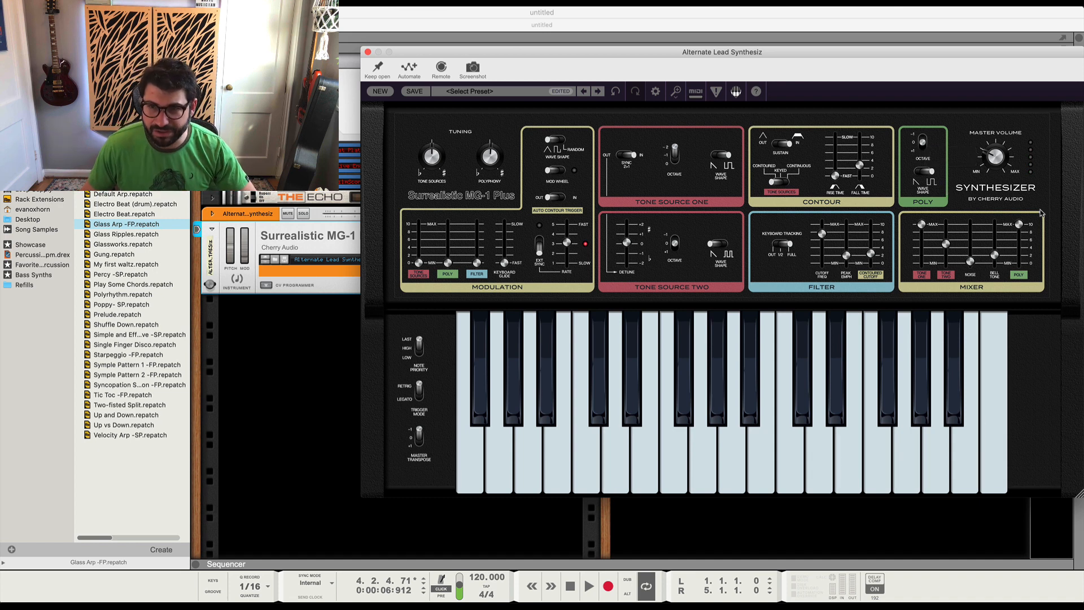
drag(923, 176, 905, 181)
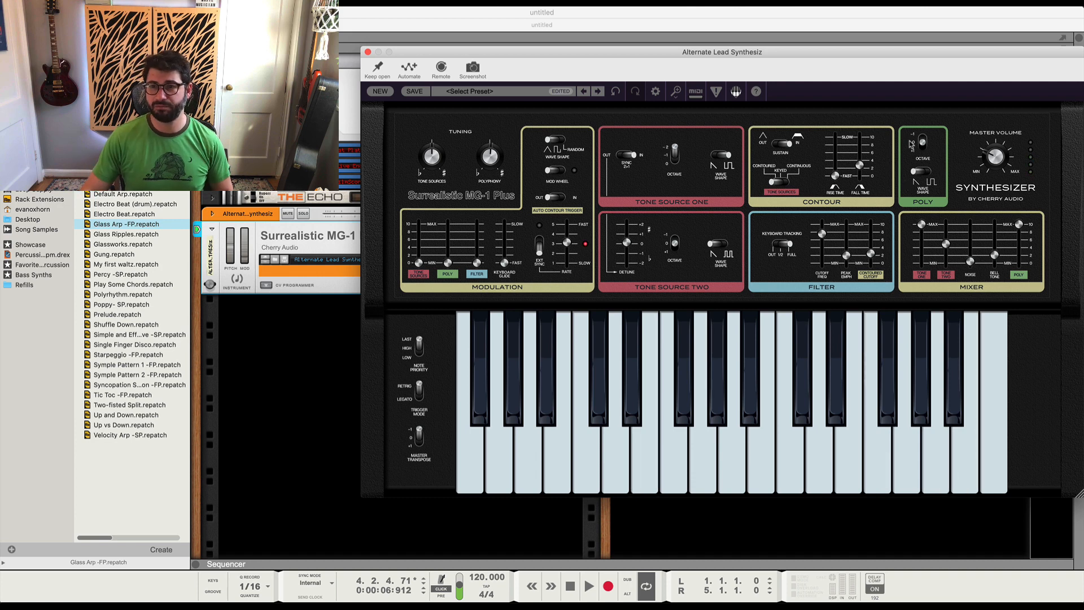
drag(922, 143, 922, 163)
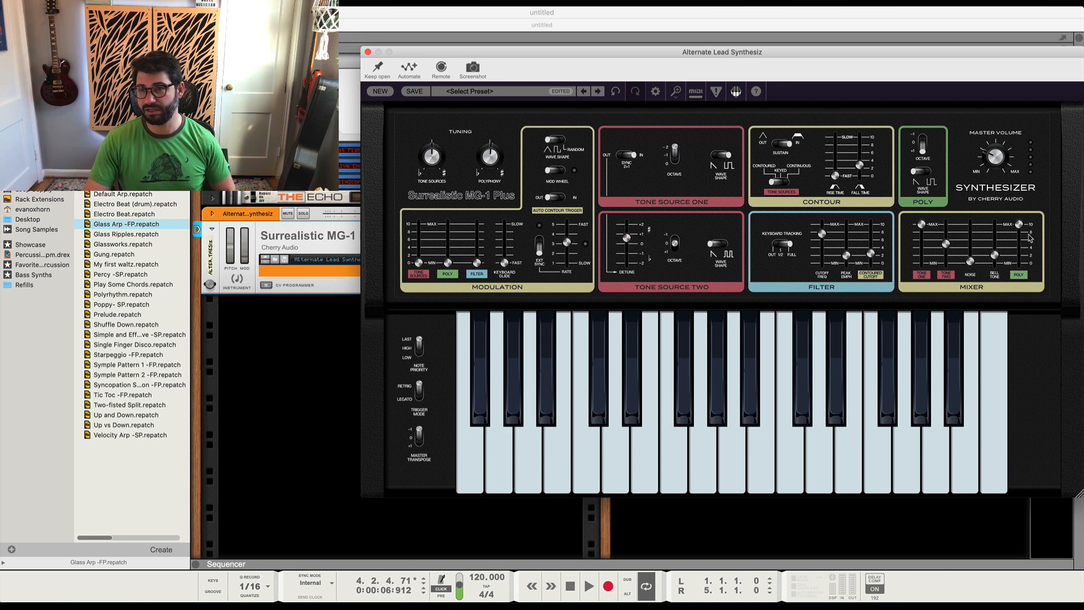
drag(1019, 225, 1025, 294)
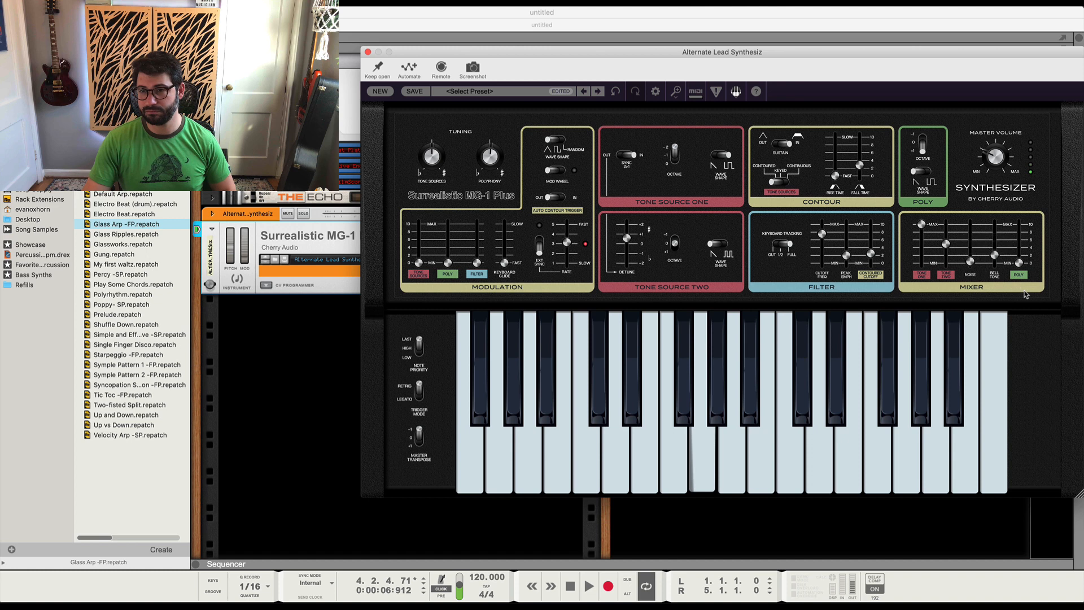
- Try different octave settings for Tone Source Two, leaving its octave switch in the uppermost position
click(676, 252)
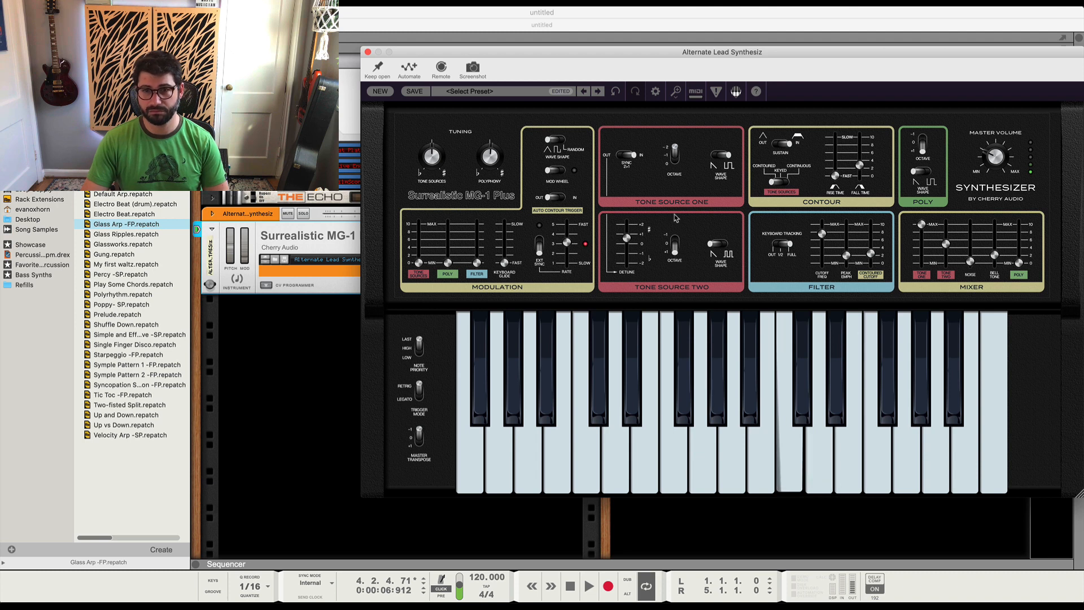
click(673, 245)
click(674, 238)
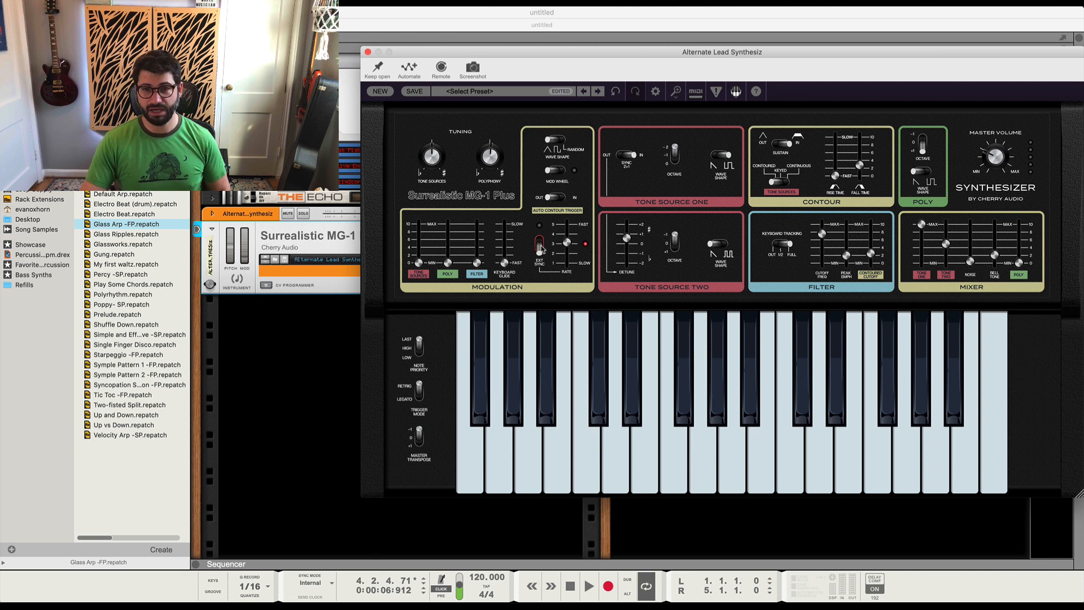
- Slow the modulation rate, raise filter modulation to maximum and set poly and tone source modulation to about 4
drag(563, 244, 571, 254)
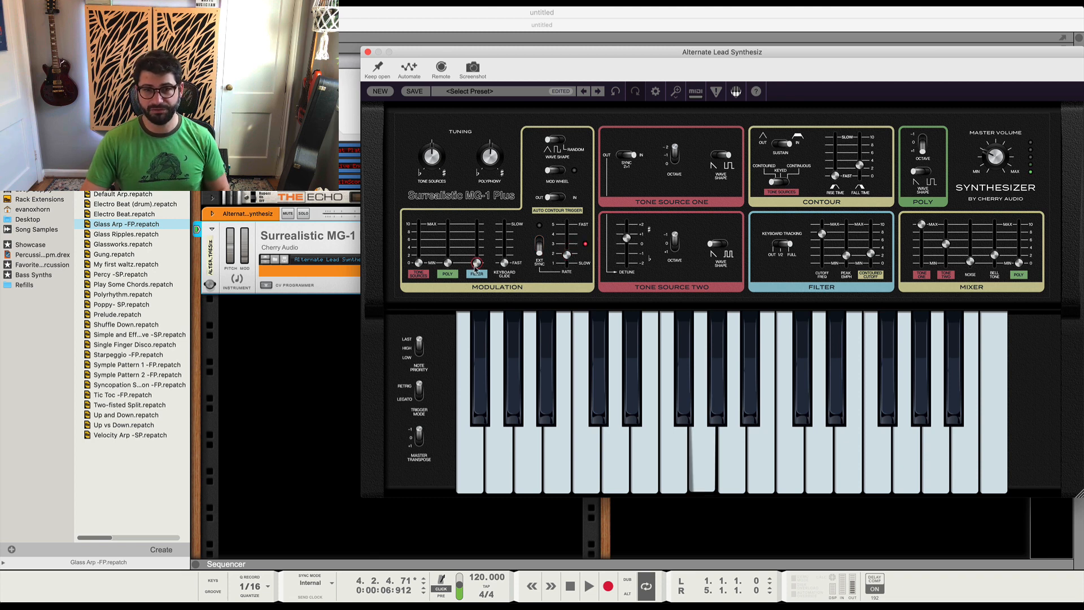
drag(476, 264, 477, 225)
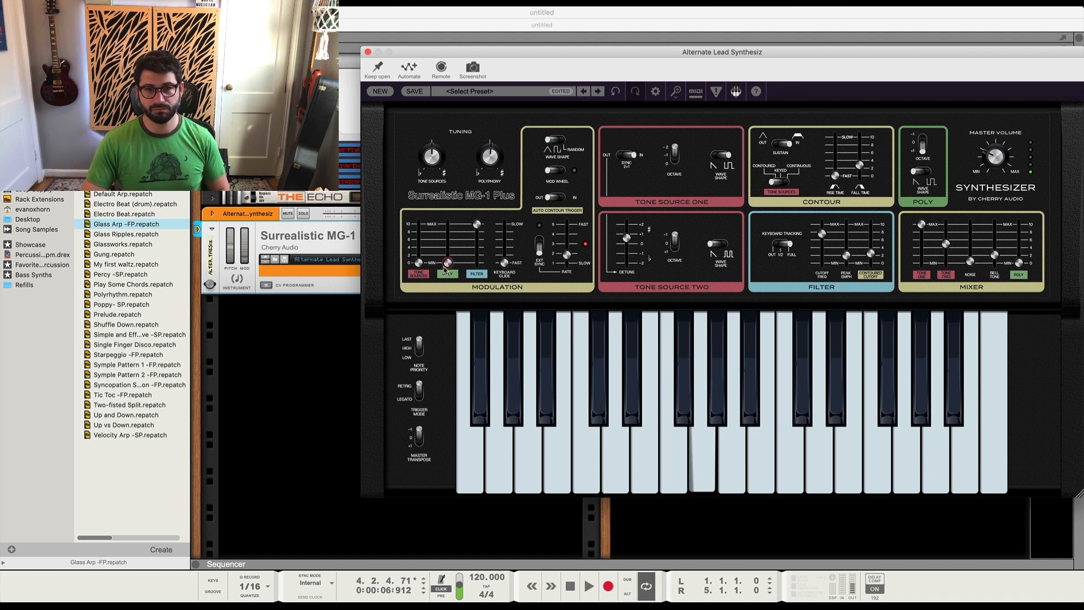
mouse_move(448, 263)
mouse_down()
mouse_move(450, 252)
mouse_move(422, 250)
mouse_move(451, 249)
mouse_up()
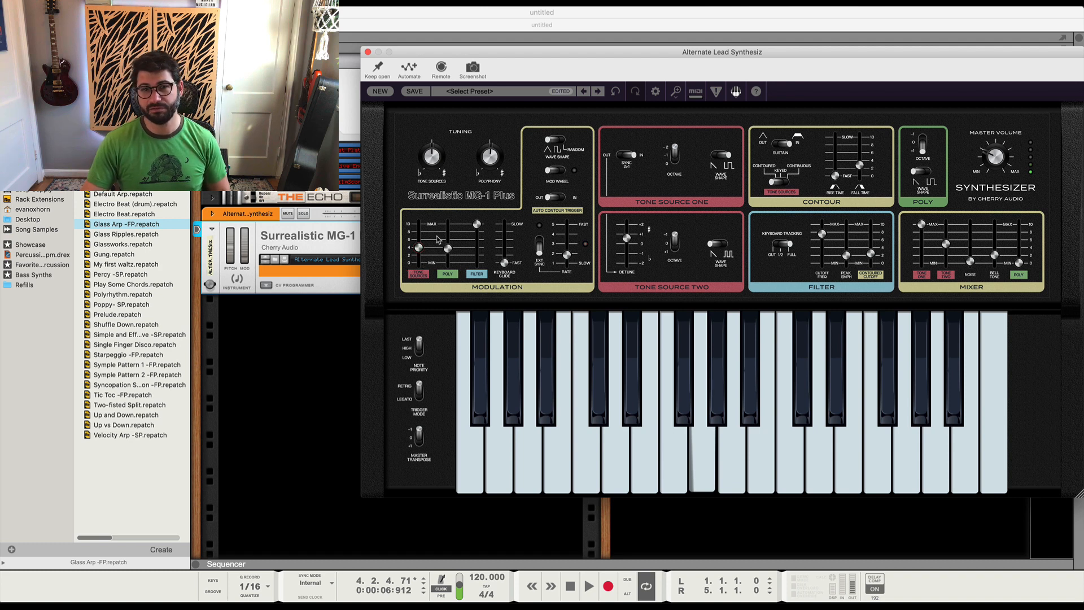
- Return the filter modulation to minimum and raise the modulation rate to 31 Hz
drag(478, 224, 478, 262)
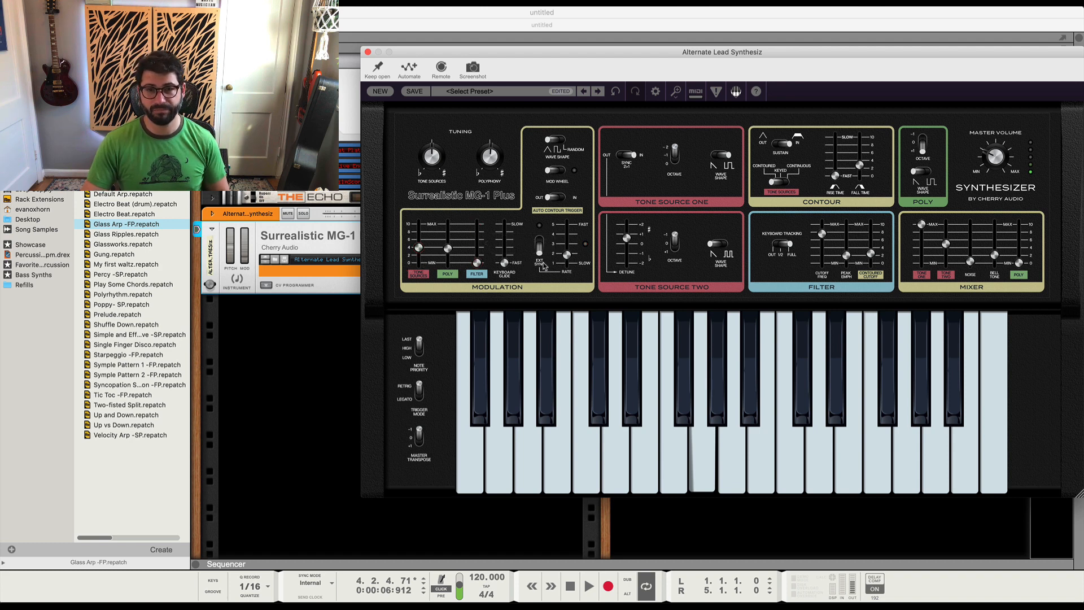
drag(566, 255, 568, 225)
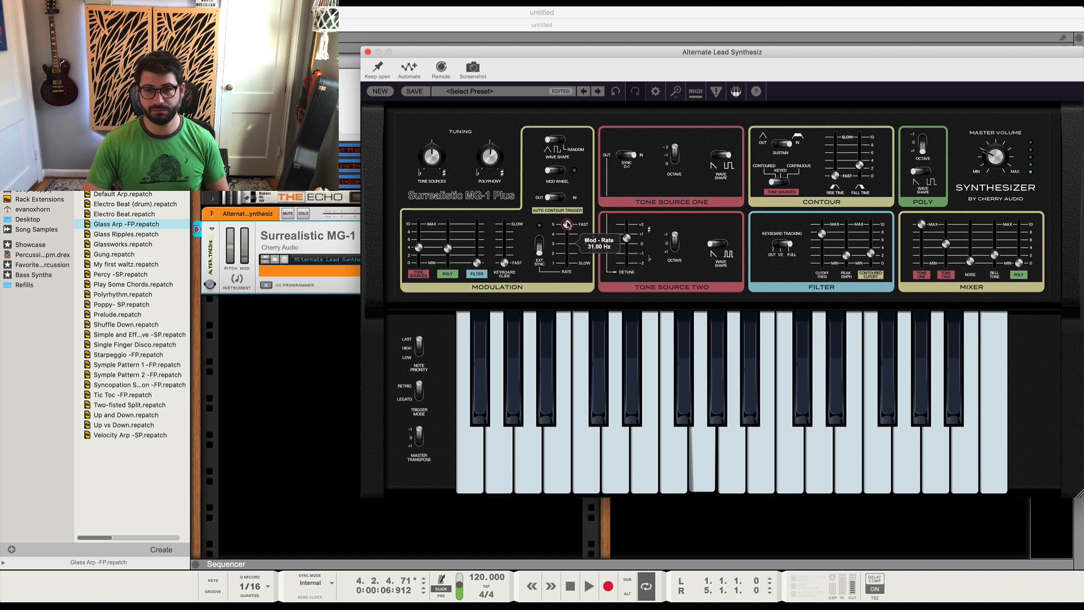